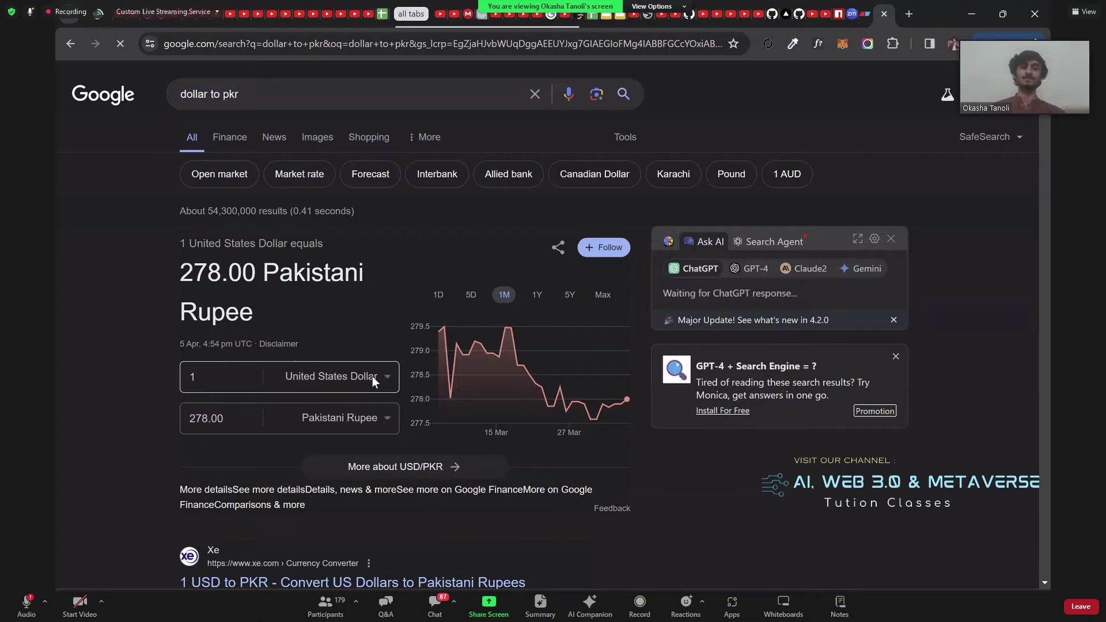
- Convert 2 and then 3 United States Dollars to Pakistani Rupees in the currency converter
click(208, 376)
key(BackSpace)
text(2)
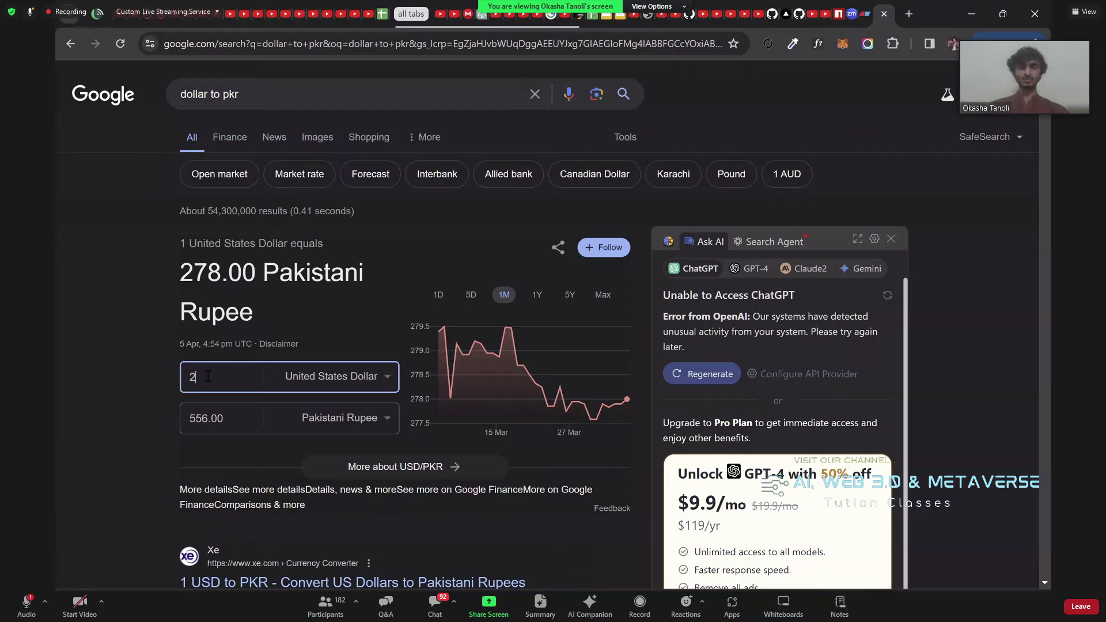
key(BackSpace)
text(3)
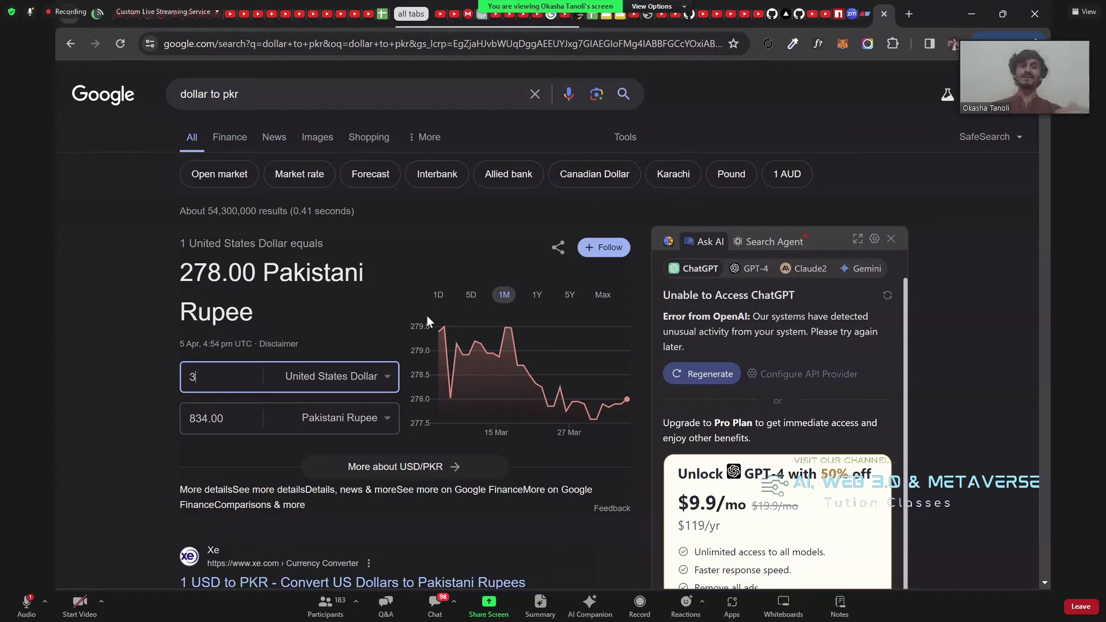
- Browse the source currency list and change the source currency to Indian Rupee
key(Tab)
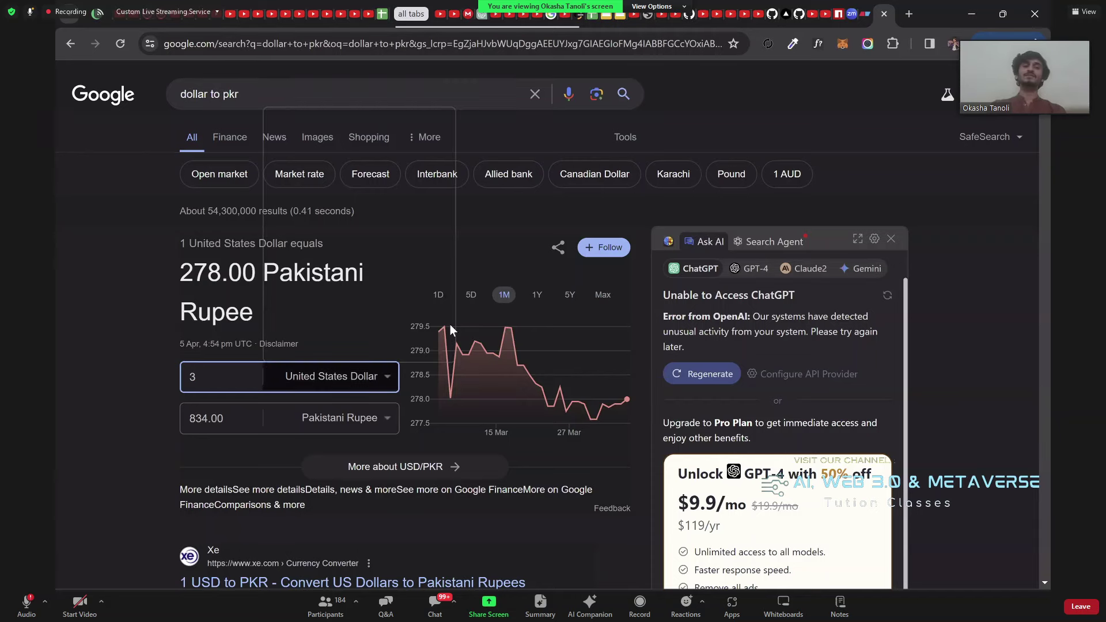
key(alt+Down)
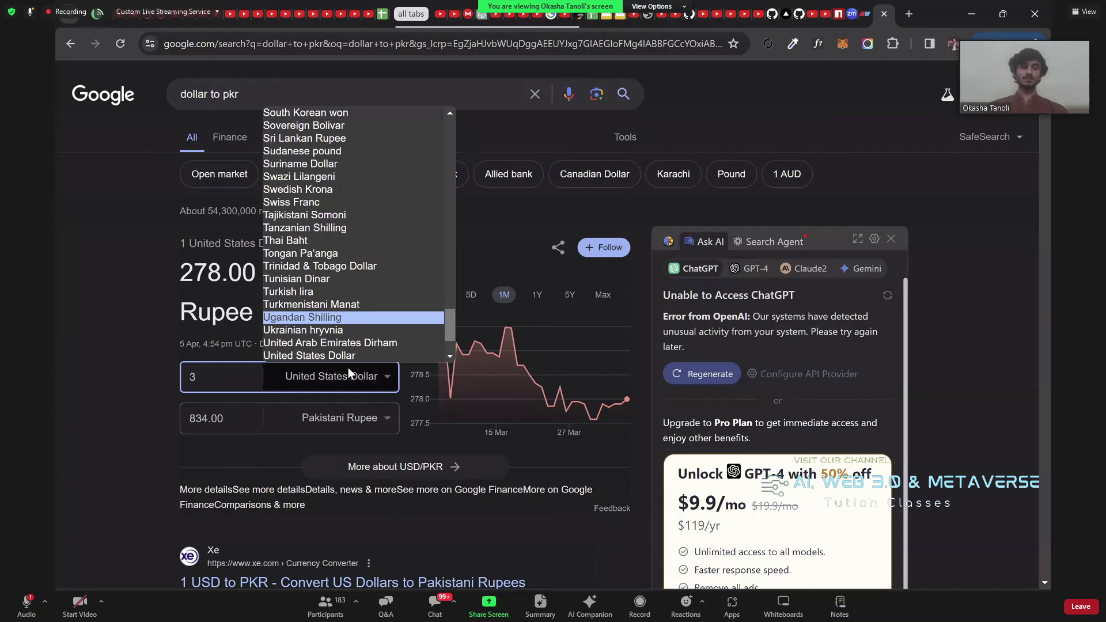
scroll(338, 350, up, 7)
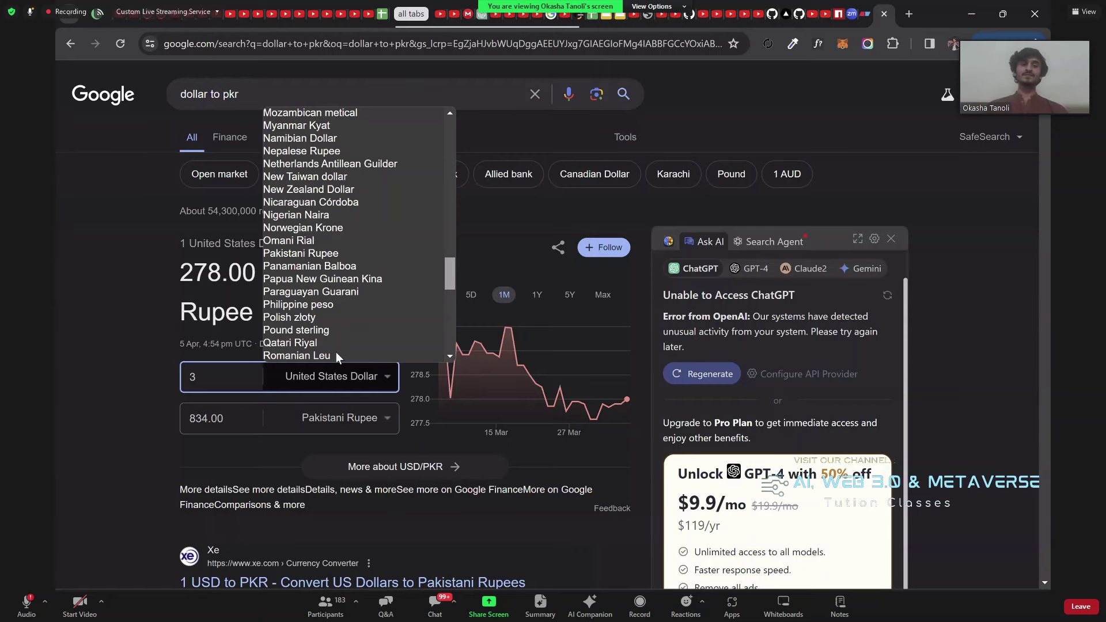
scroll(336, 351, up, 15)
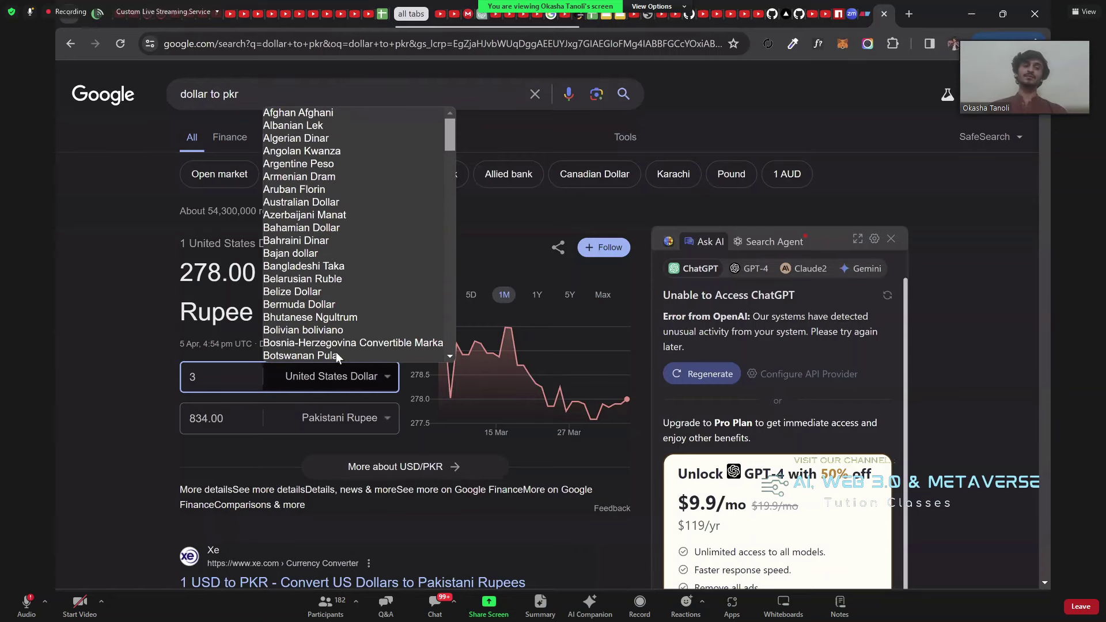
scroll(190, 377, down, 3)
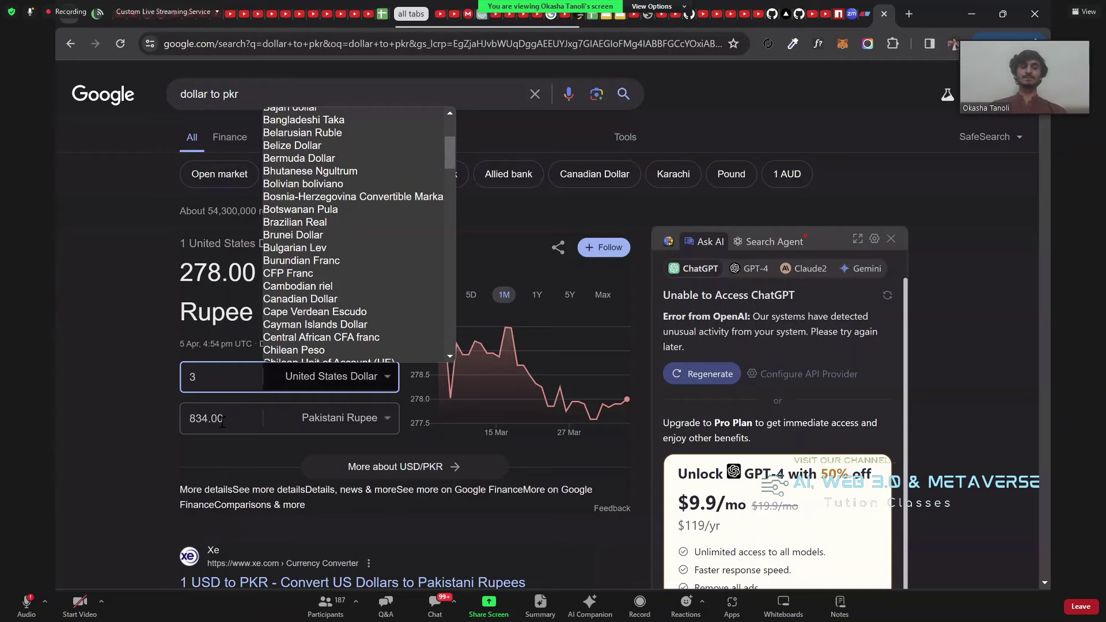
text(indian)
key(Return)
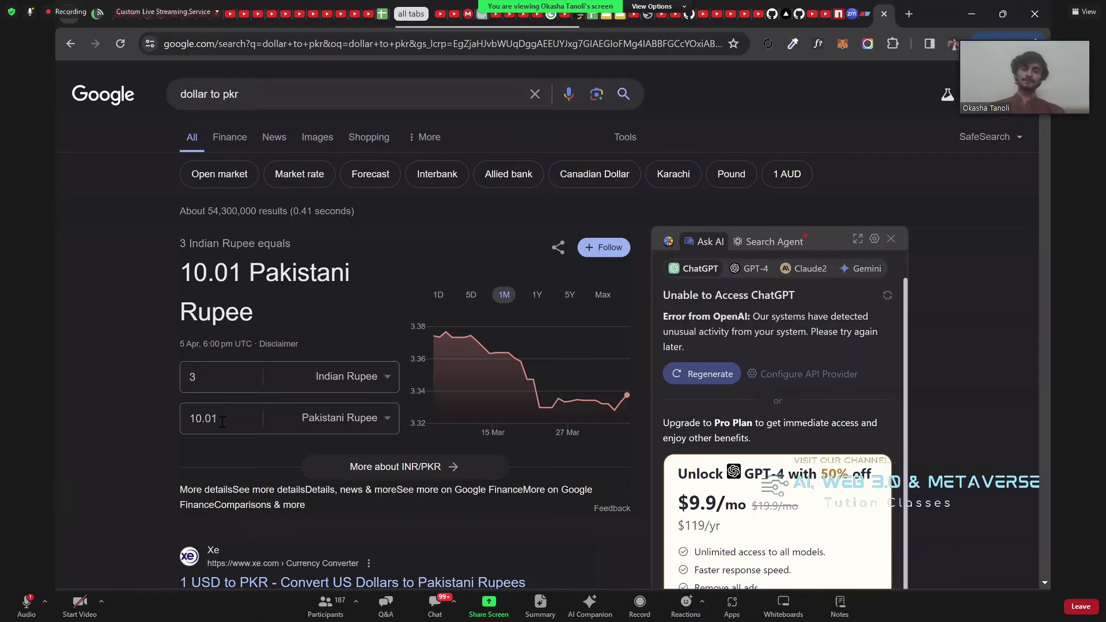
- Switch to the Eraser canvas and add two more rectangles of similar width, stacked below the existing one
key(alt+Tab)
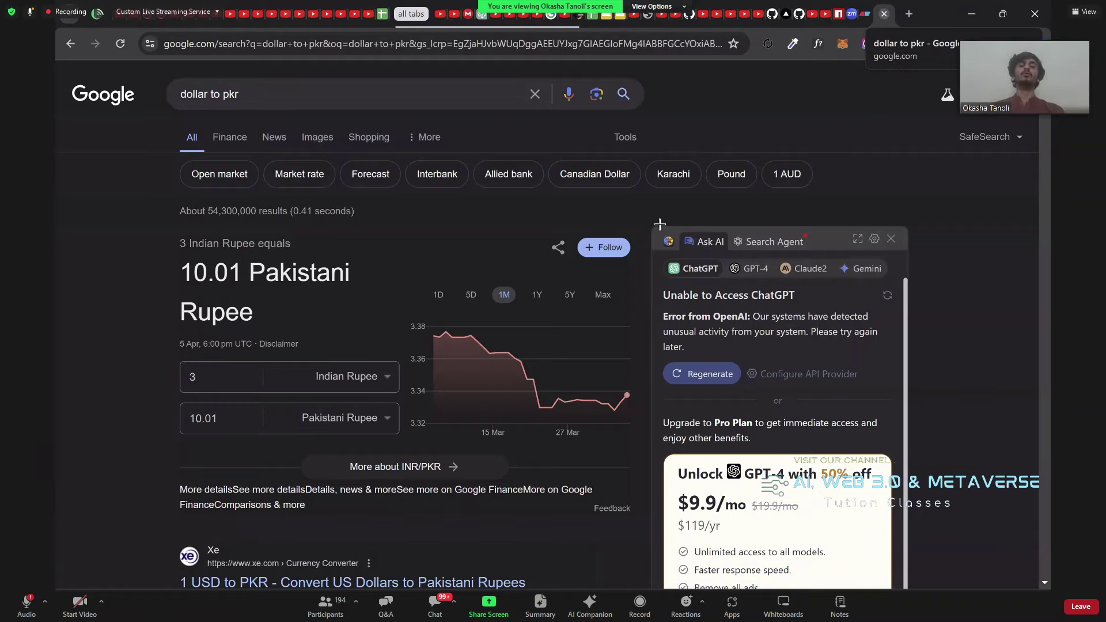
key(ctrl+w)
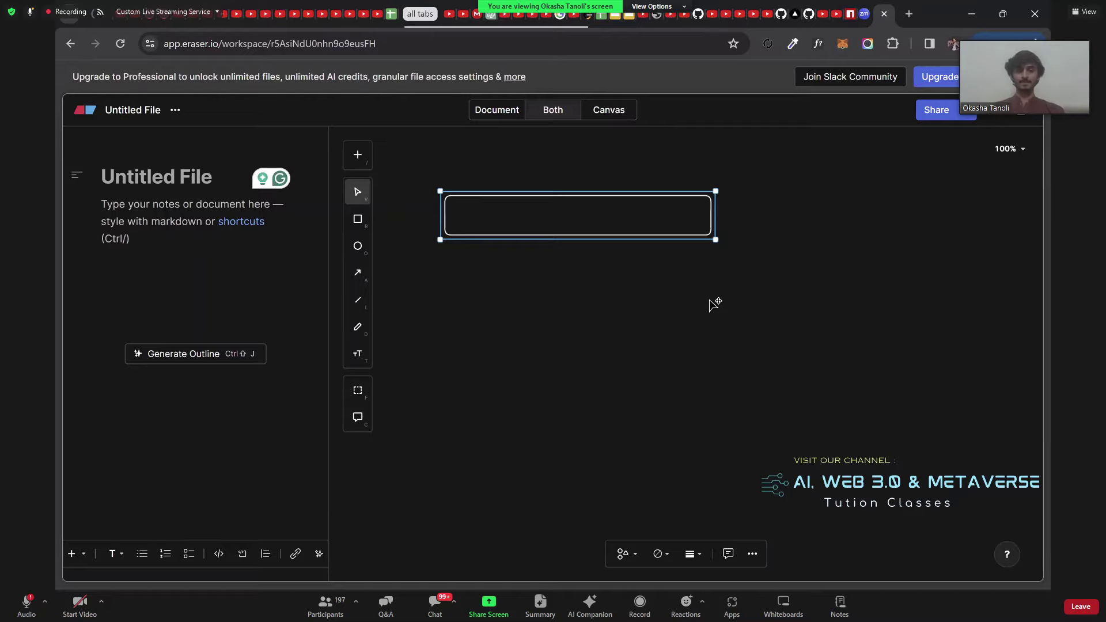
key(r)
drag(447, 257, 723, 312)
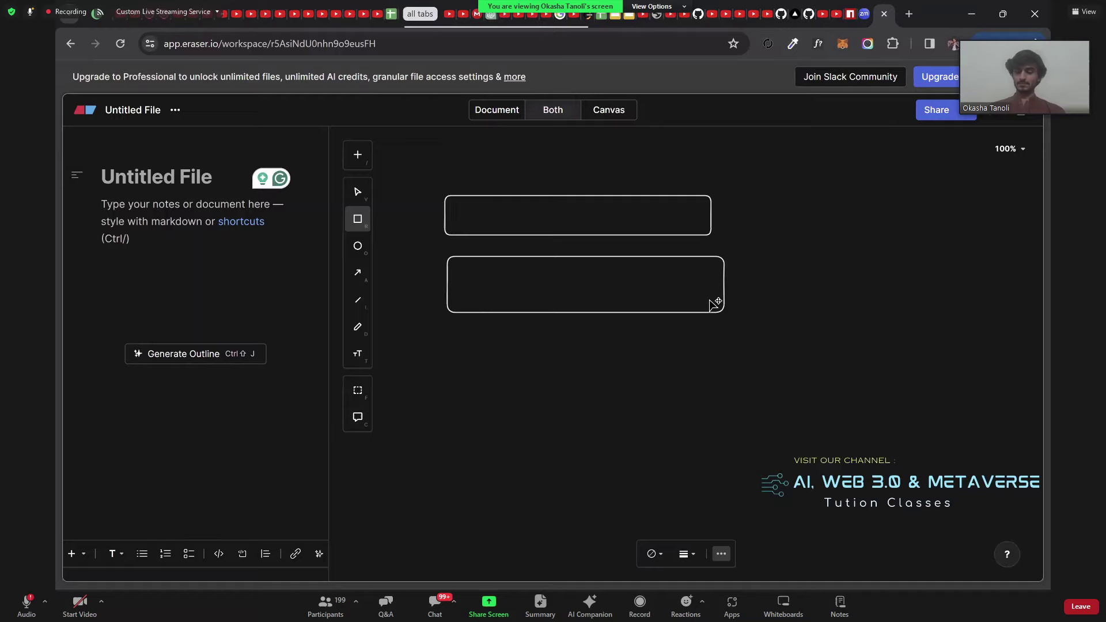
drag(713, 301, 712, 302)
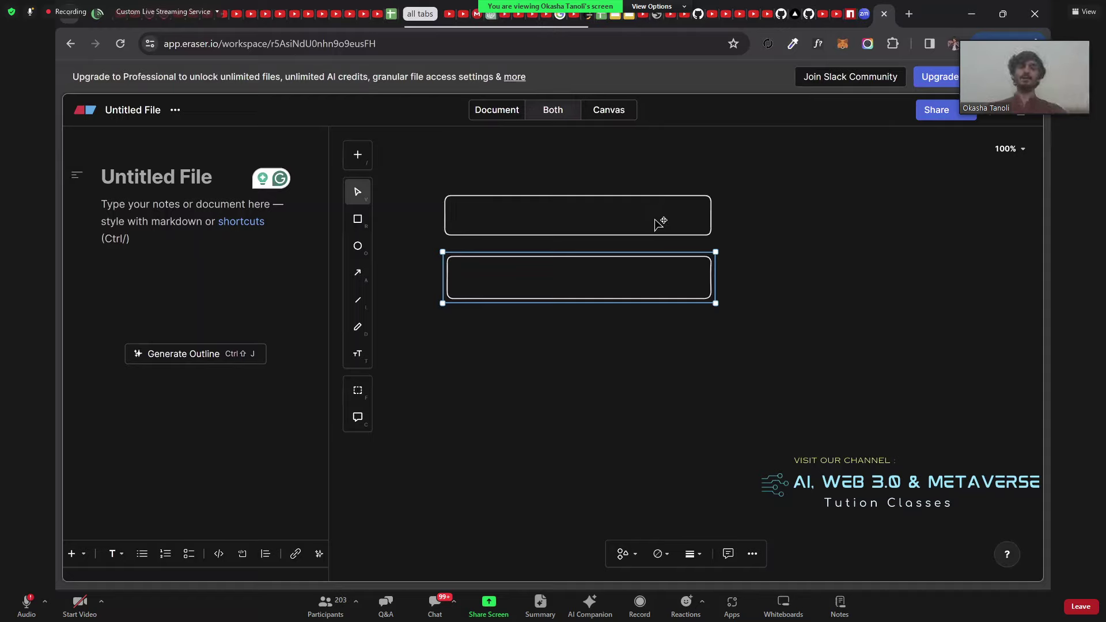
key(ctrl+d)
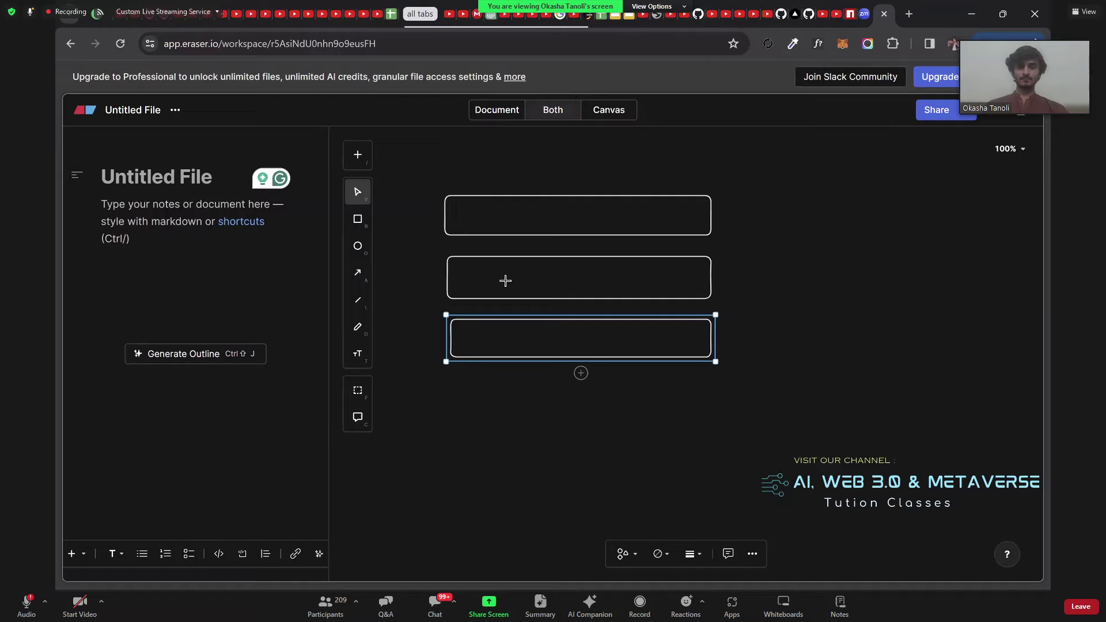
- Label the three stacked rectangles "from currency", "to currency" and "amount" from top to bottom
text(from c)
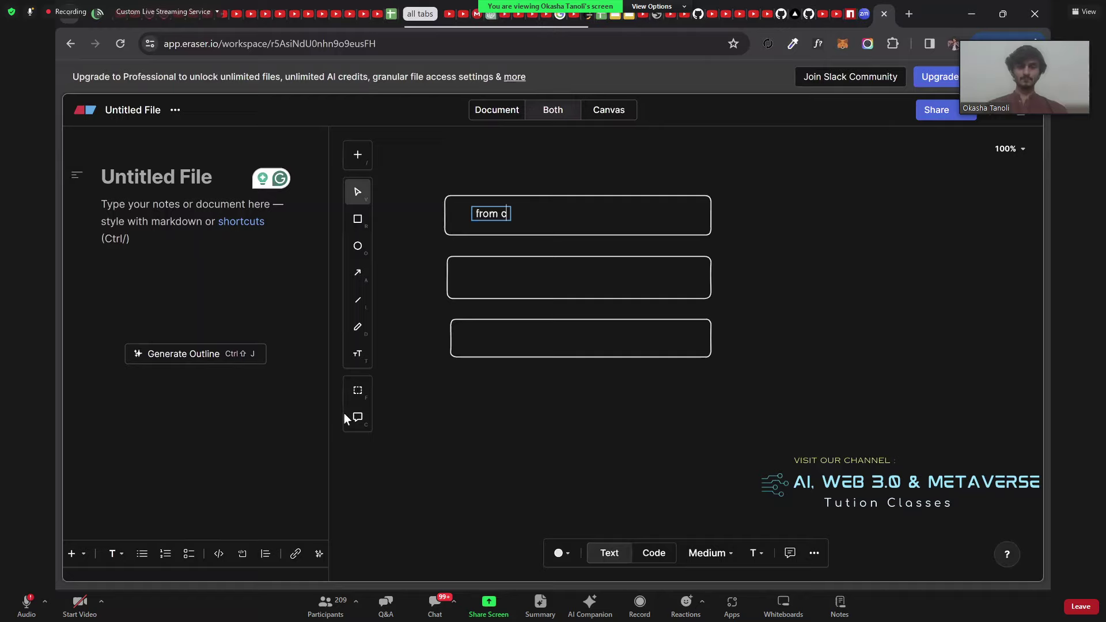
text(urrency)
key(Escape)
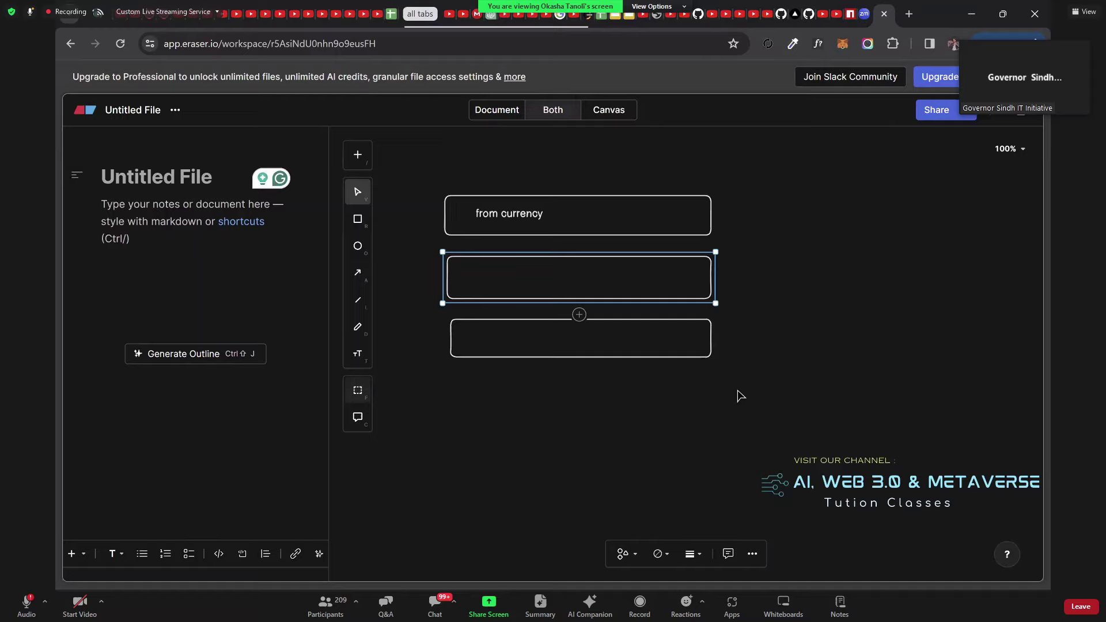
key(Return)
text(to currency)
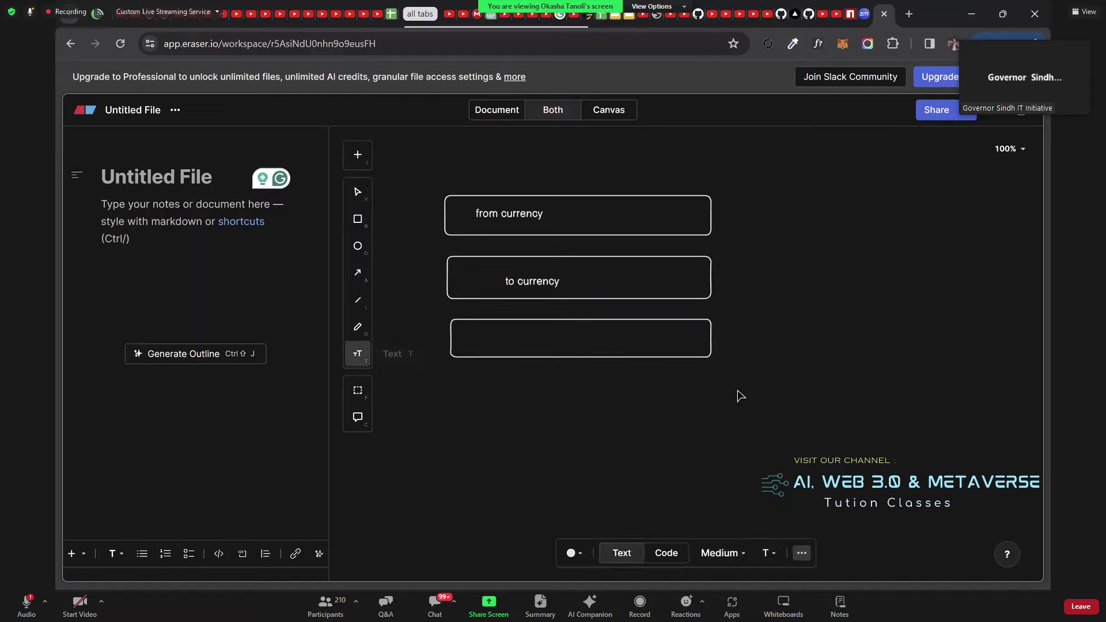
text(amount)
key(Escape)
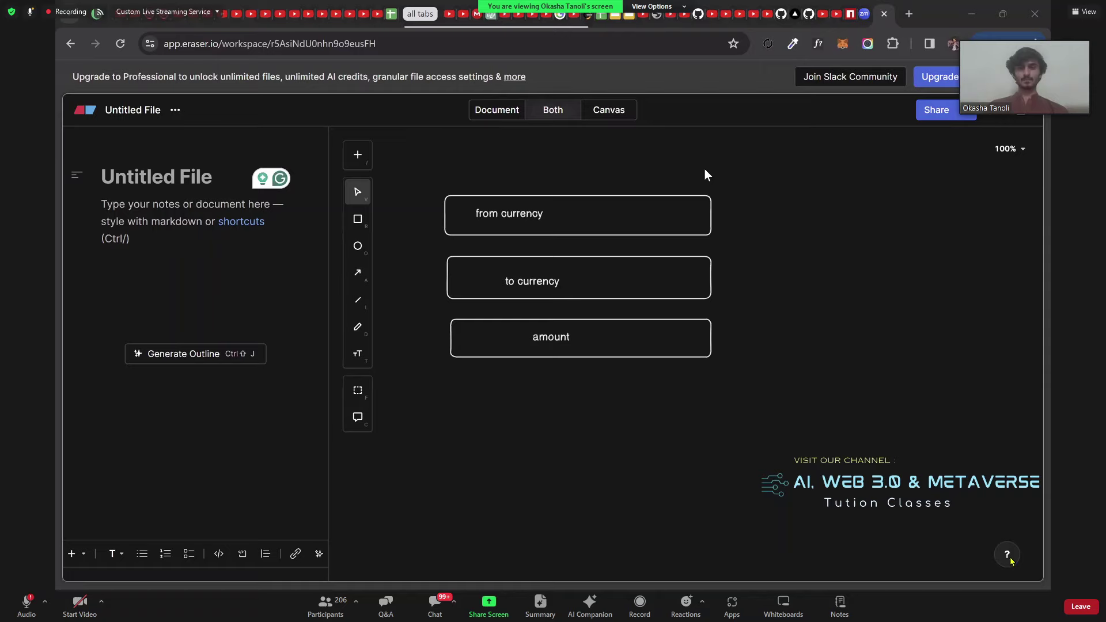
double_click(304, 499)
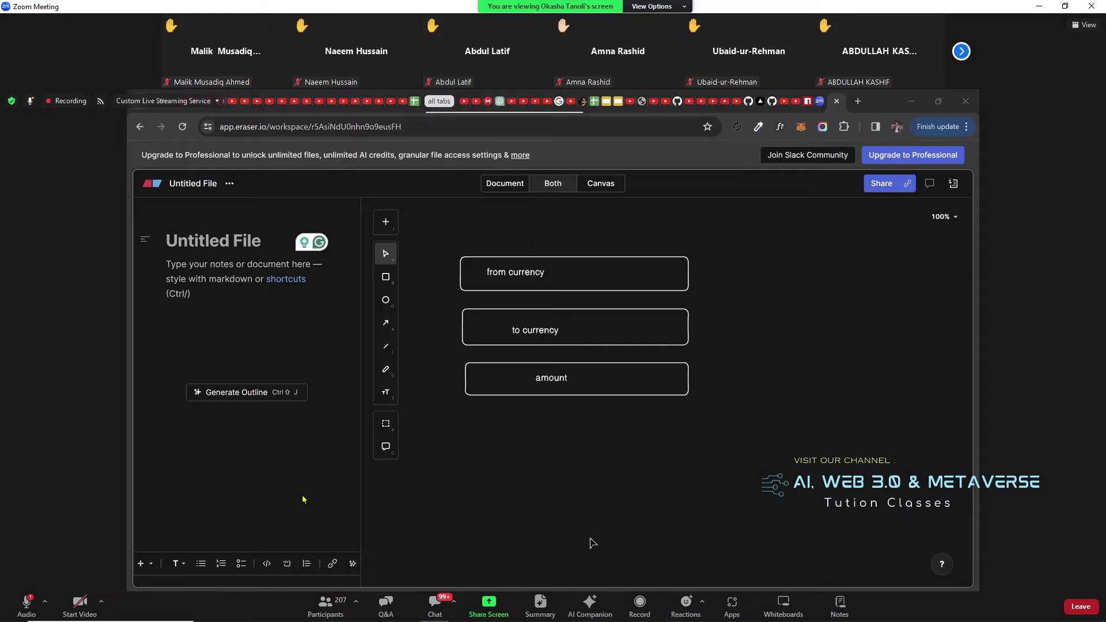
double_click(422, 496)
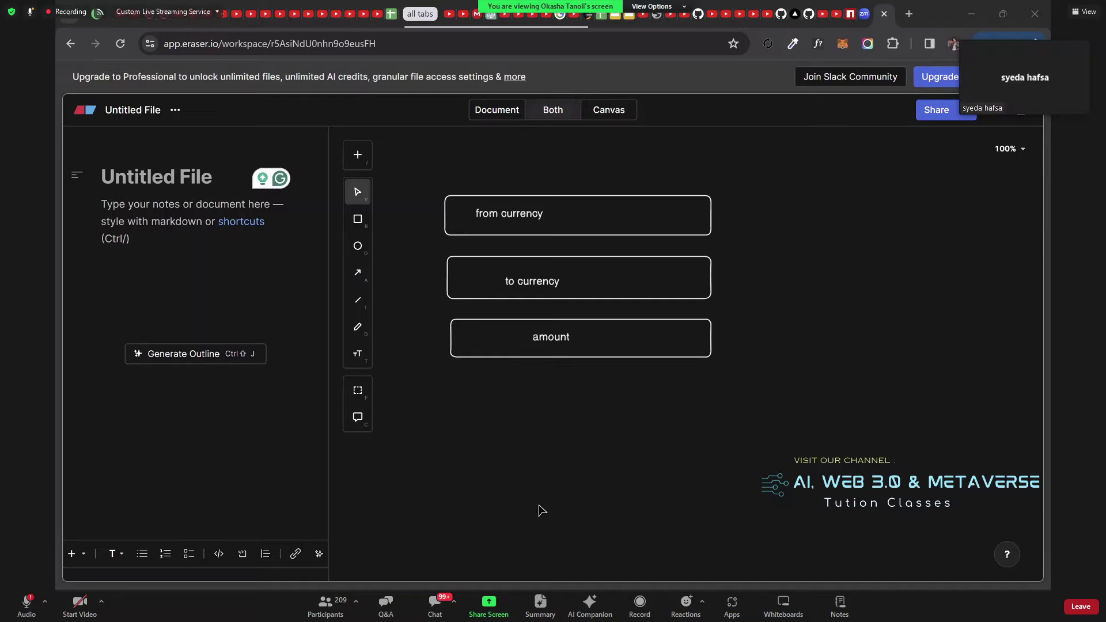
mouse_move(30, 610)
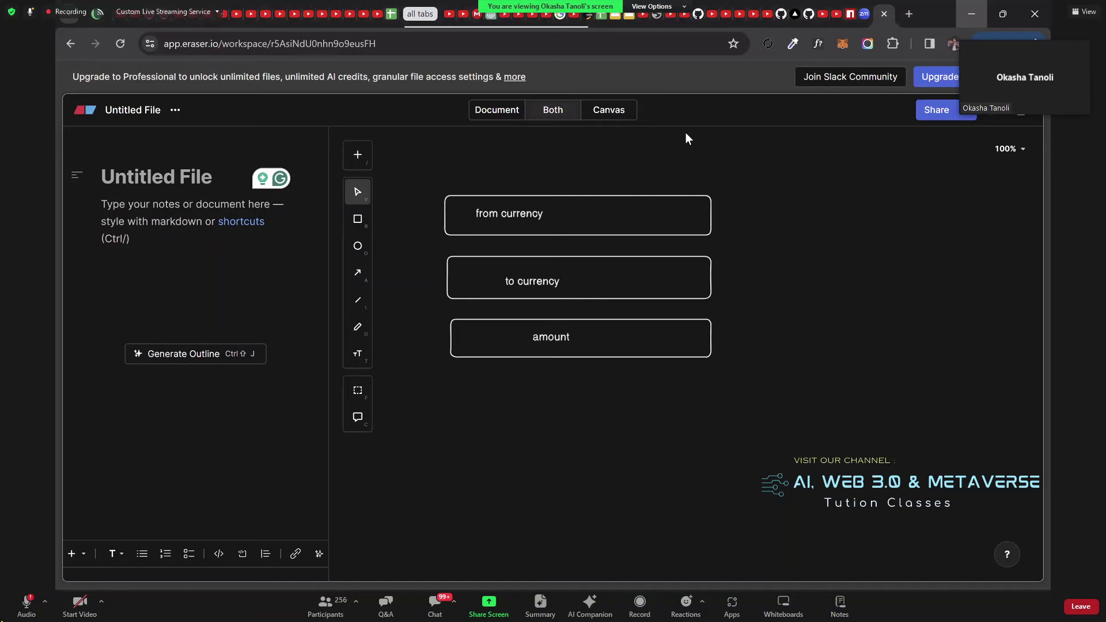
- Create a desktop folder named currency_converter and open it
key(super+d)
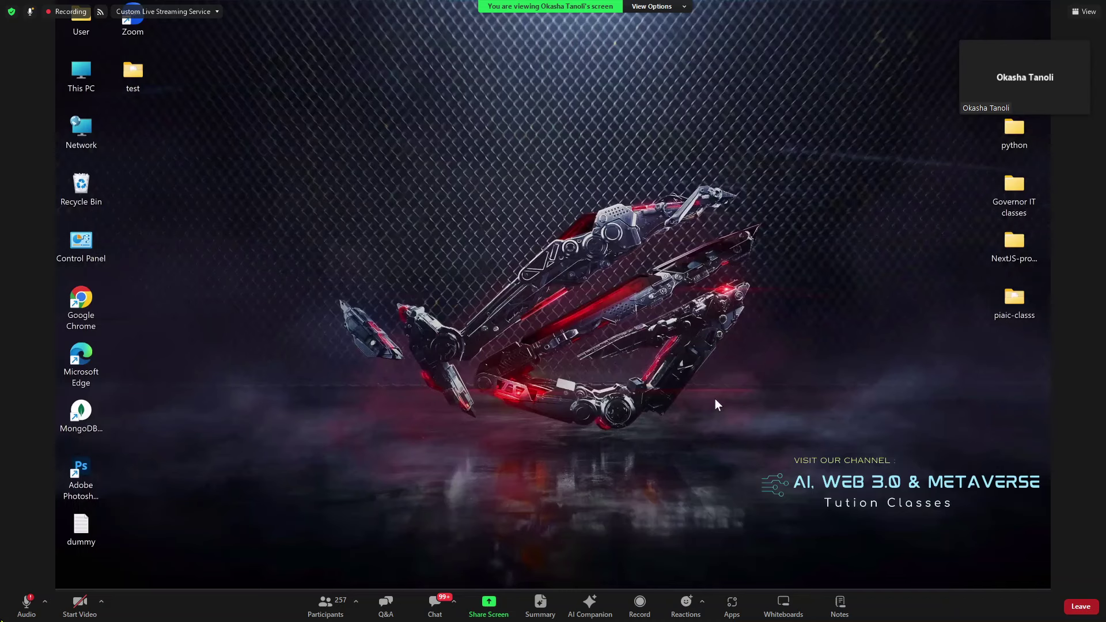
right_click(749, 263)
mouse_move(830, 368)
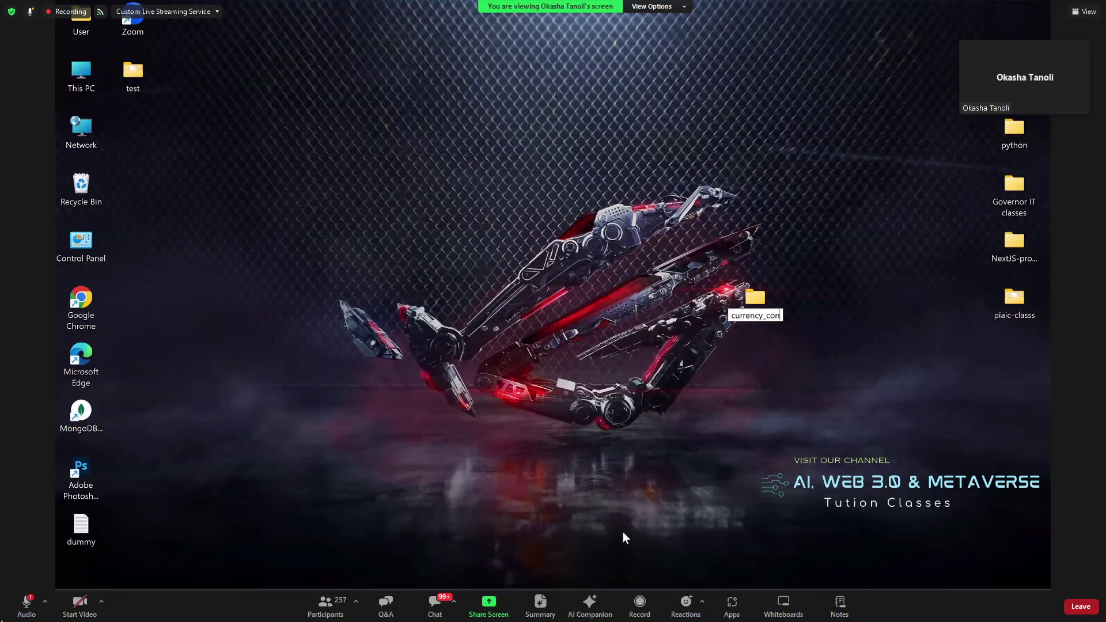
text(verter)
key(Return)
key(Return)
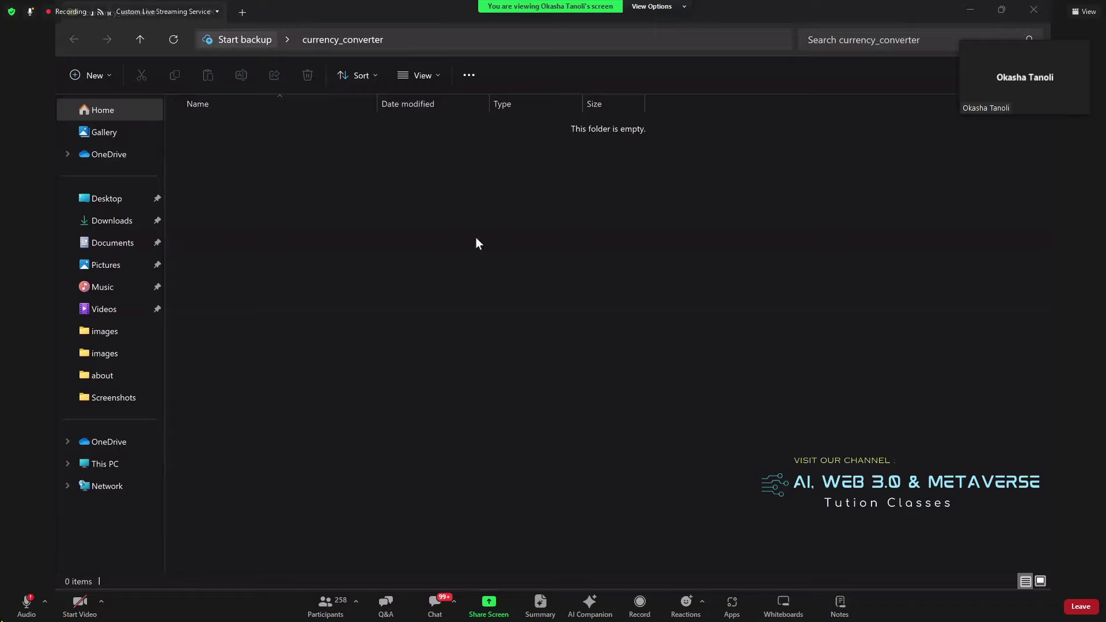
- Open a command prompt in the currency_converter folder using cmd
click(557, 42)
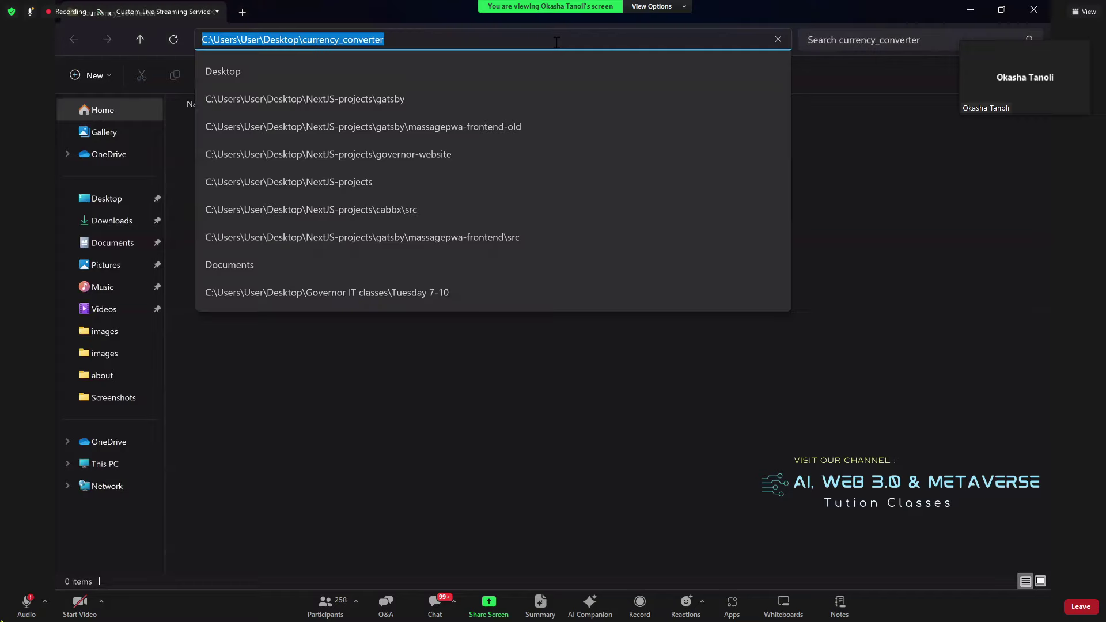
text(cmd)
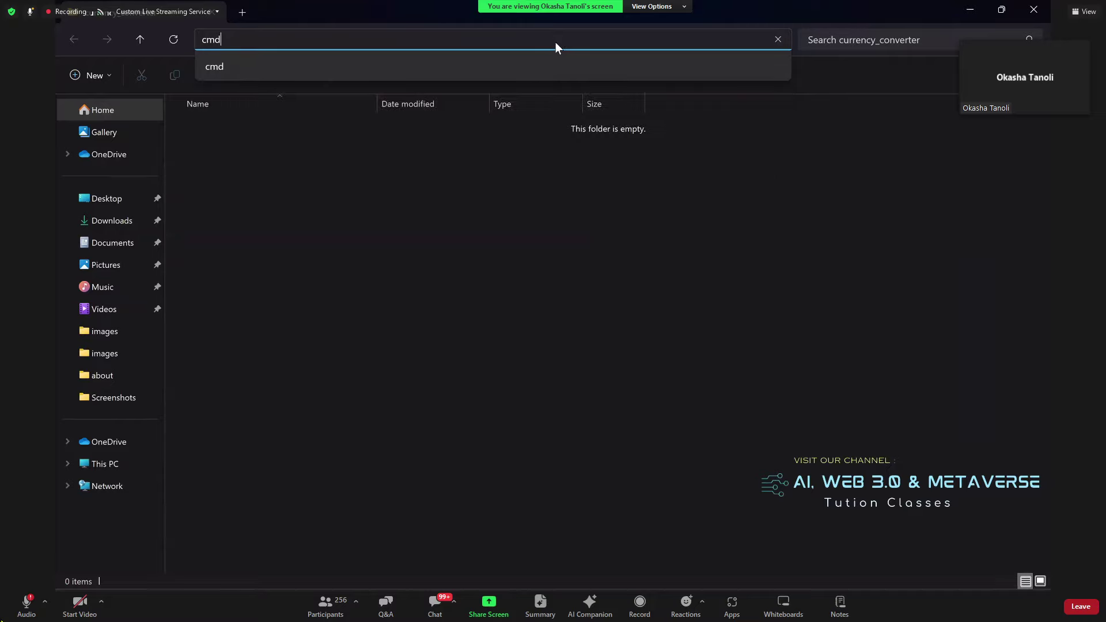
key(Return)
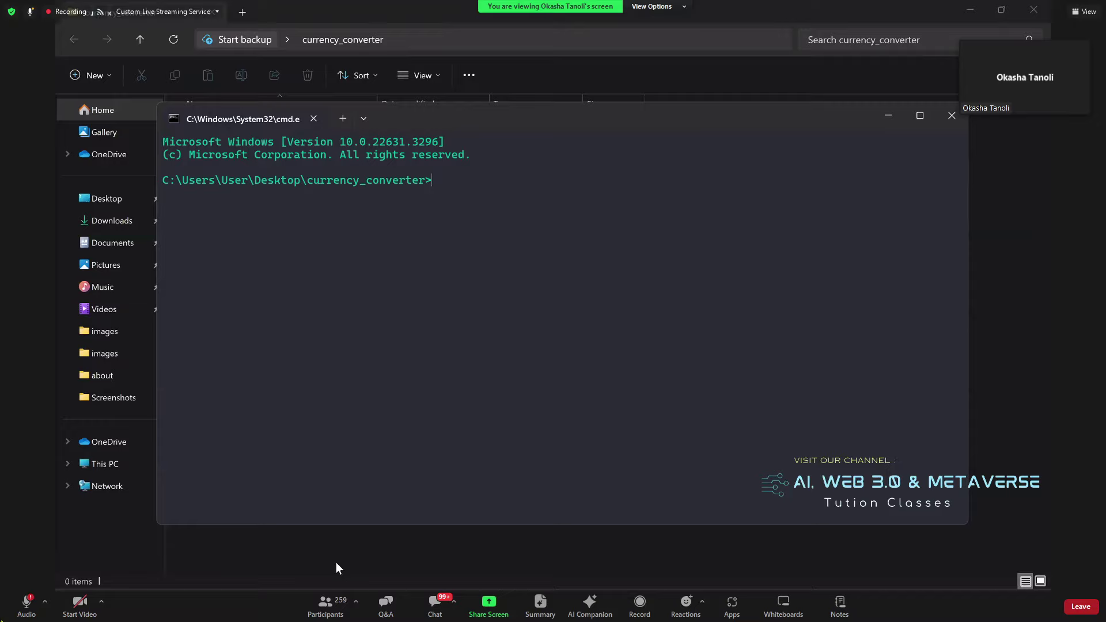
- Raise the system volume to its maximum
key(XF86AudioRaiseVolume)
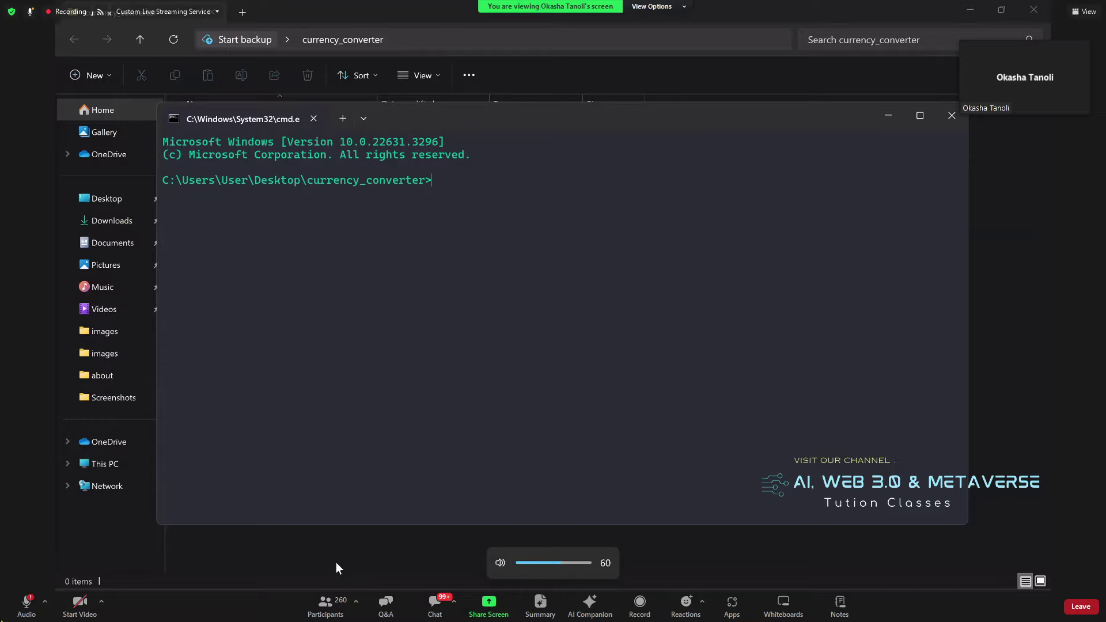
key(XF86AudioRaiseVolume)
key(XF86AudioRaiseVolume)
key(XF86AudioRaiseVolume)
key(XF86AudioRaiseVolume)
key(XF86AudioRaiseVolume)
key(XF86AudioRaiseVolume)
key(XF86AudioRaiseVolume)
key(XF86AudioRaiseVolume)
key(XF86AudioRaiseVolume)
key(XF86AudioRaiseVolume)
key(XF86AudioRaiseVolume)
key(XF86AudioRaiseVolume)
key(XF86AudioRaiseVolume)
key(XF86AudioRaiseVolume)
key(XF86AudioRaiseVolume)
key(XF86AudioRaiseVolume)
key(XF86AudioRaiseVolume)
key(XF86AudioRaiseVolume)
key(XF86AudioRaiseVolume)
key(XF86AudioRaiseVolume)
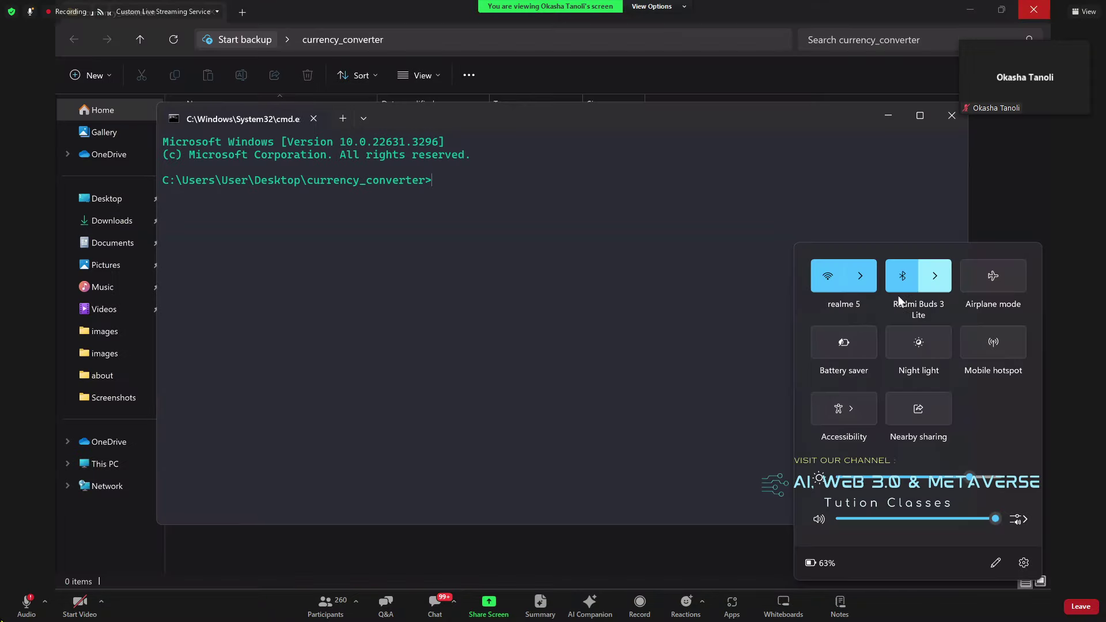
- Check the Bluetooth connection of the Redmi Buds 3 Lite and close the device list
click(934, 276)
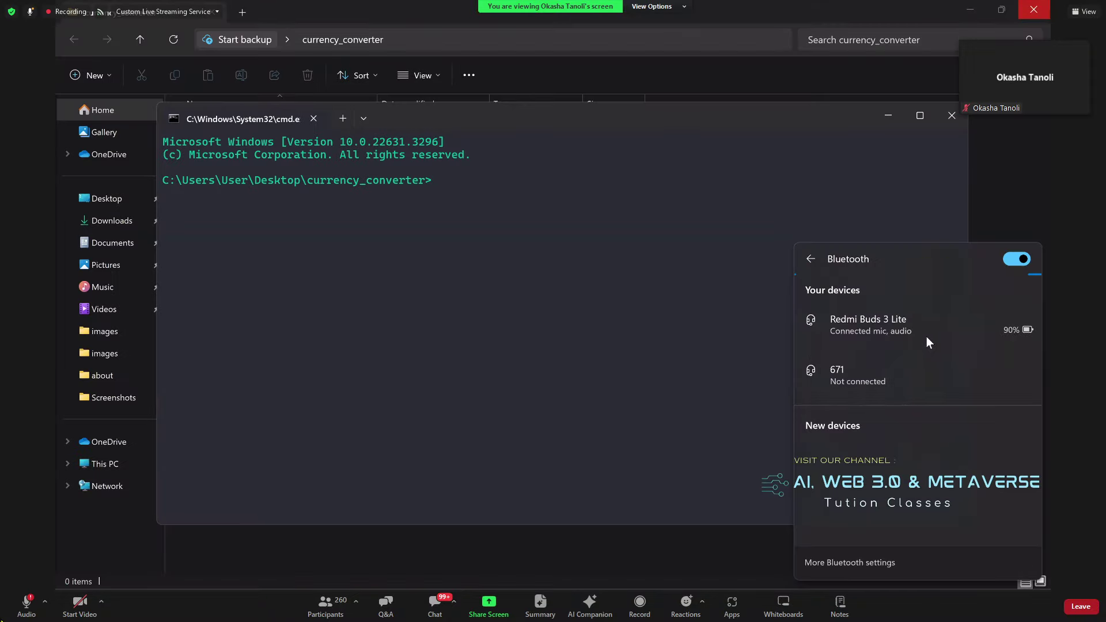
click(963, 361)
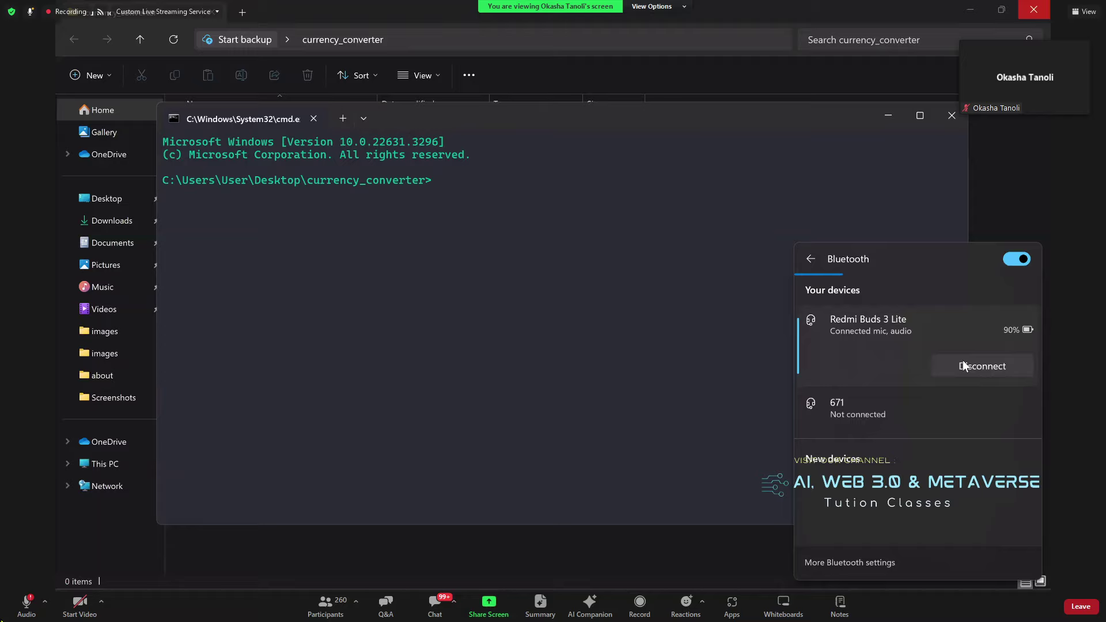
click(962, 361)
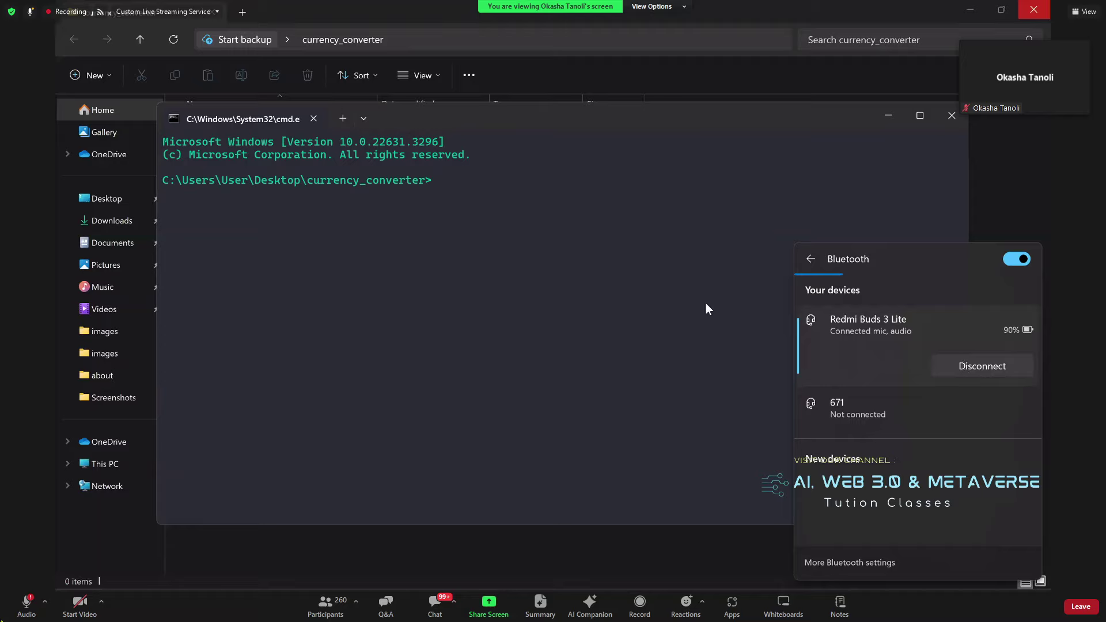
click(727, 341)
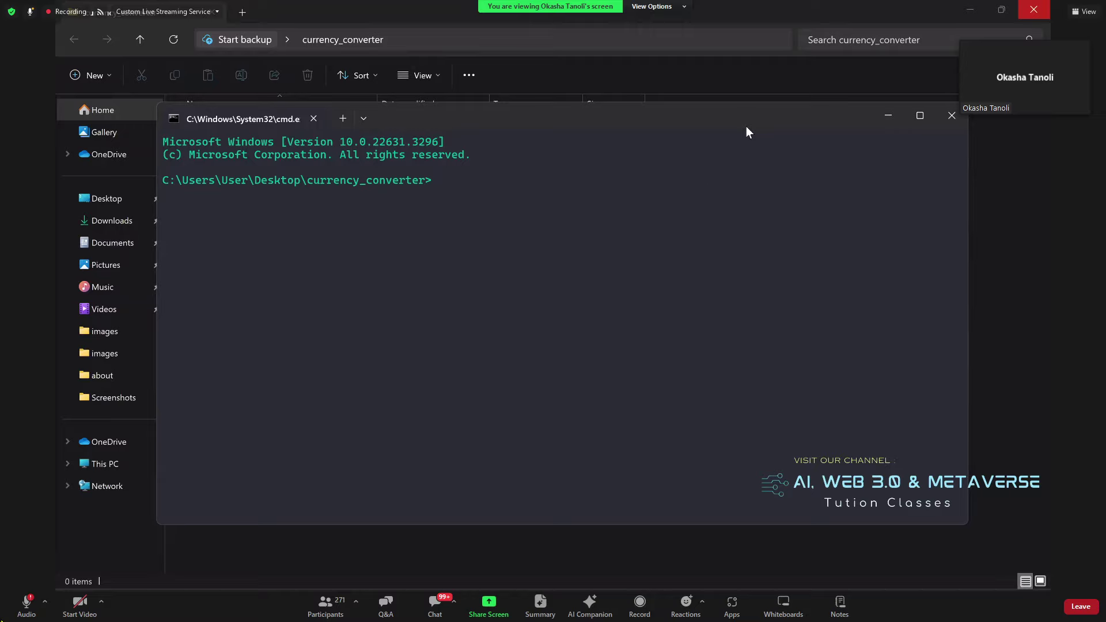
- Create a new folder named currency_converter on the desktop and open it
click(913, 172)
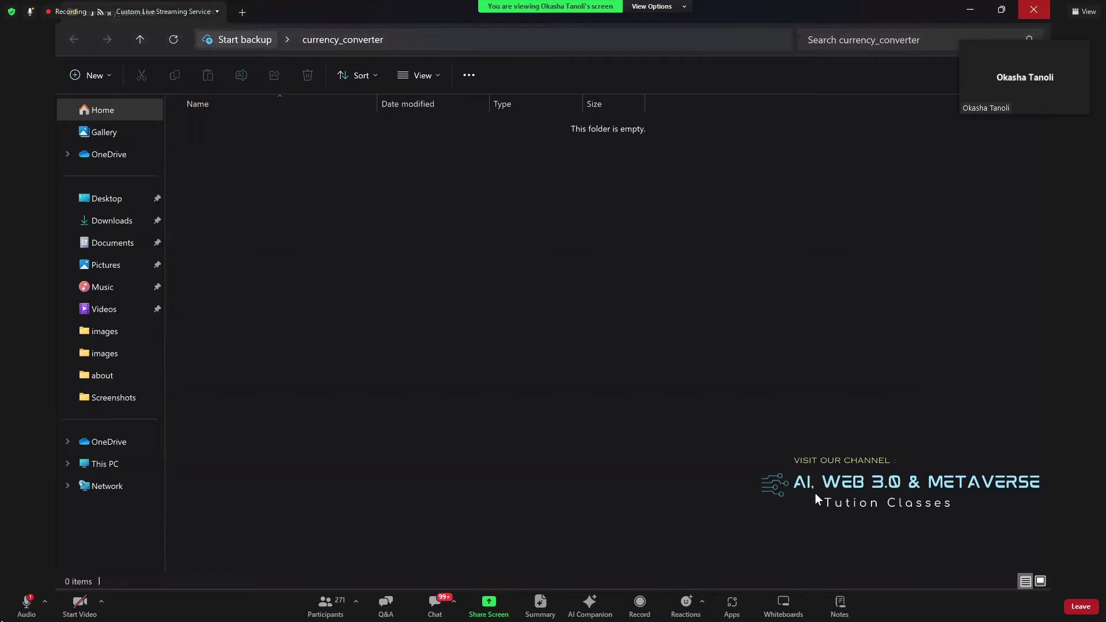
key(super+d)
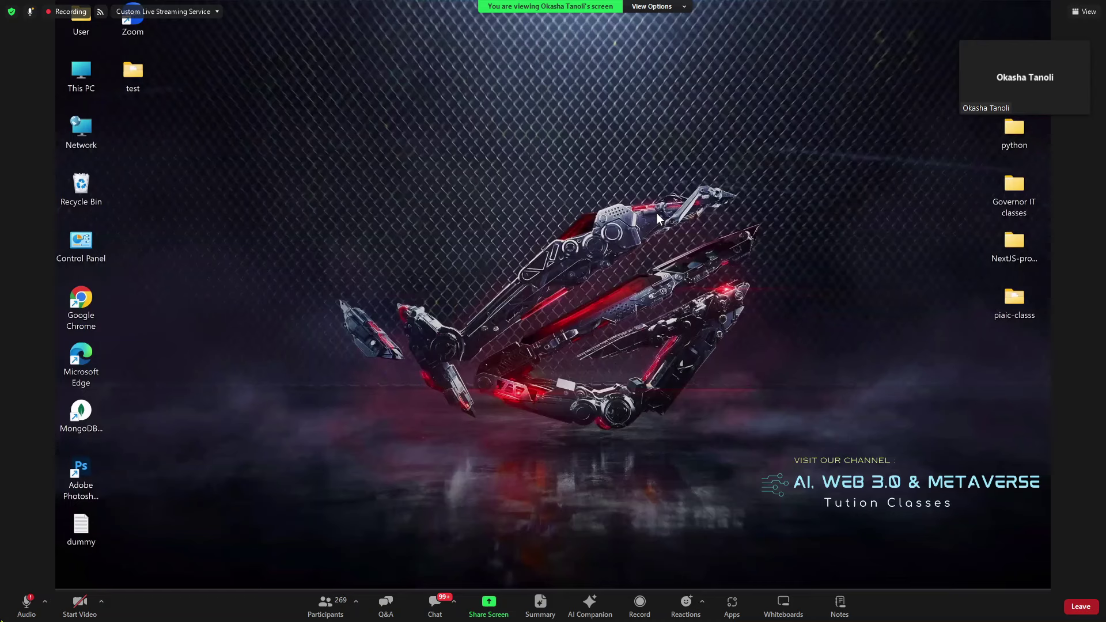
key(shift+F10)
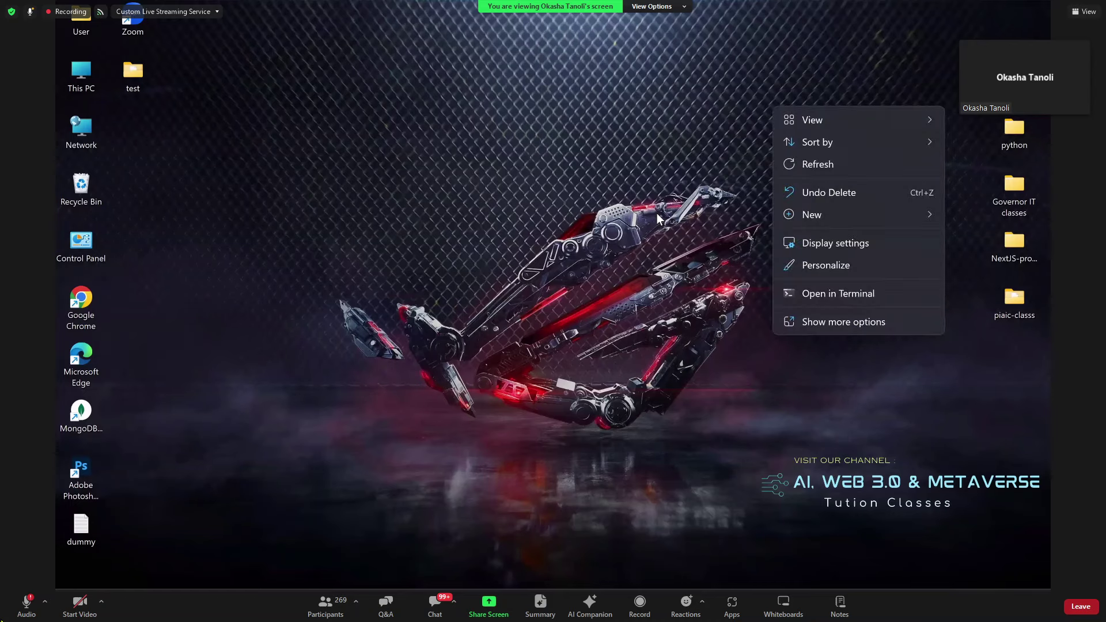
key(w)
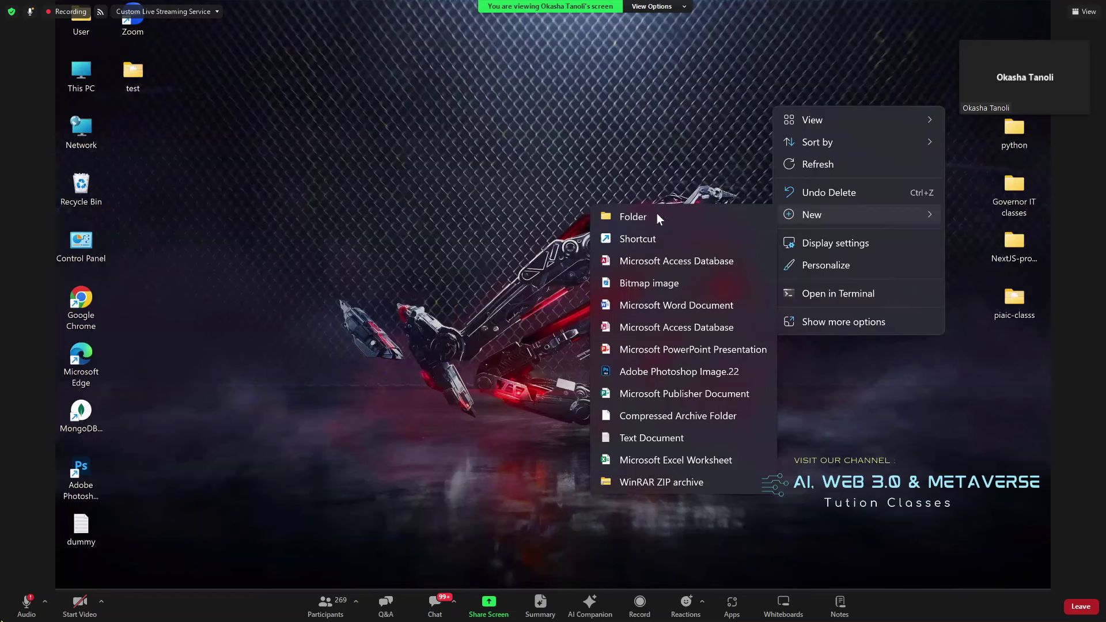
text(f)
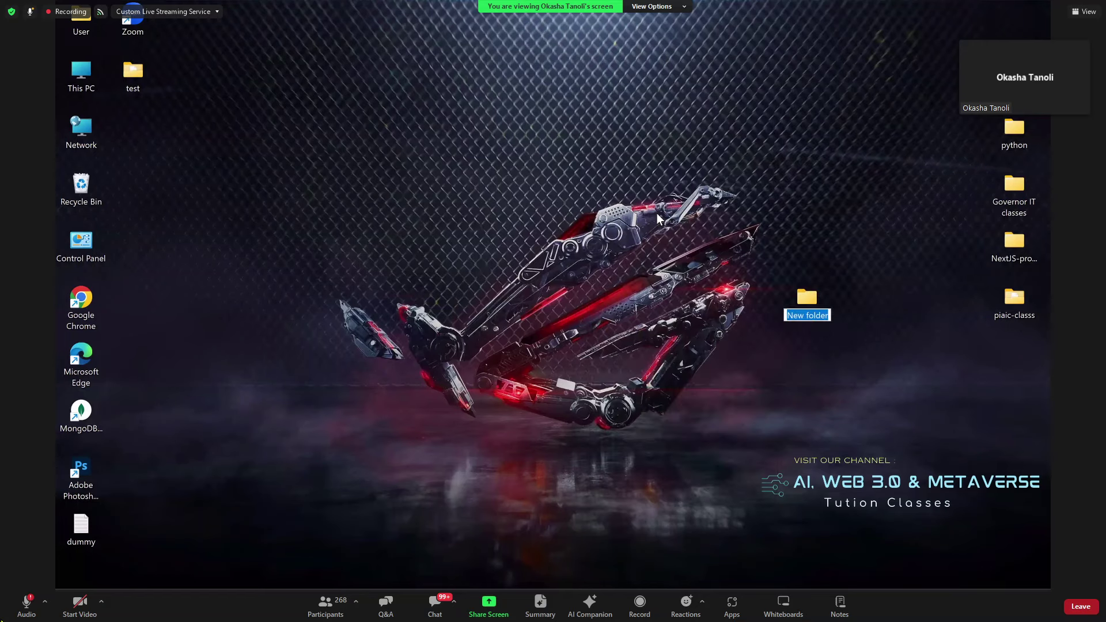
text(currency_conv)
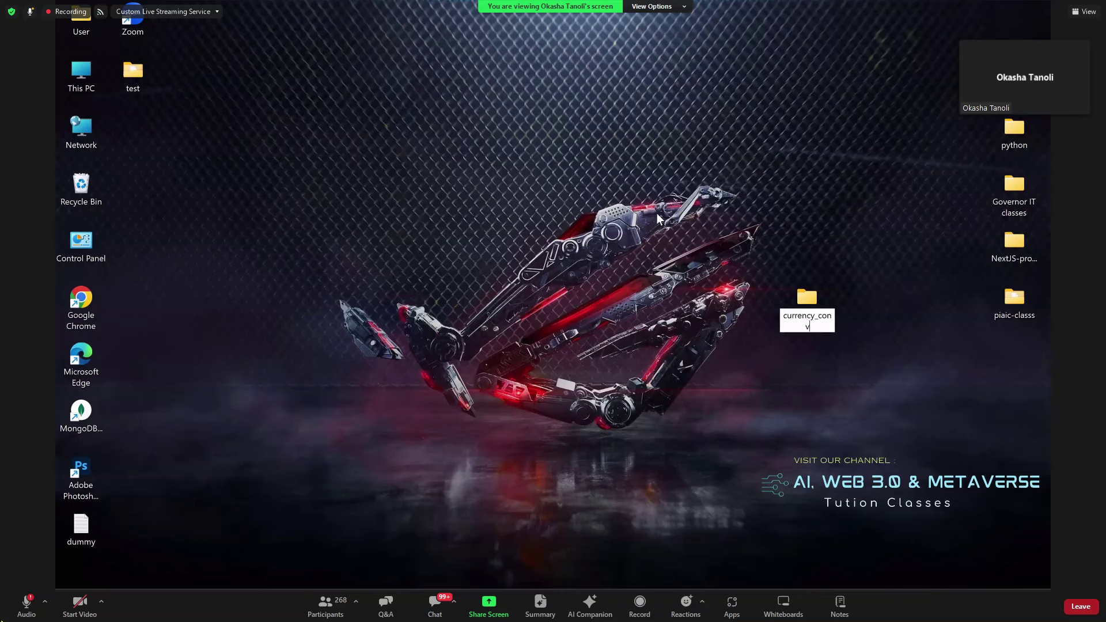
text(erter)
key(Return)
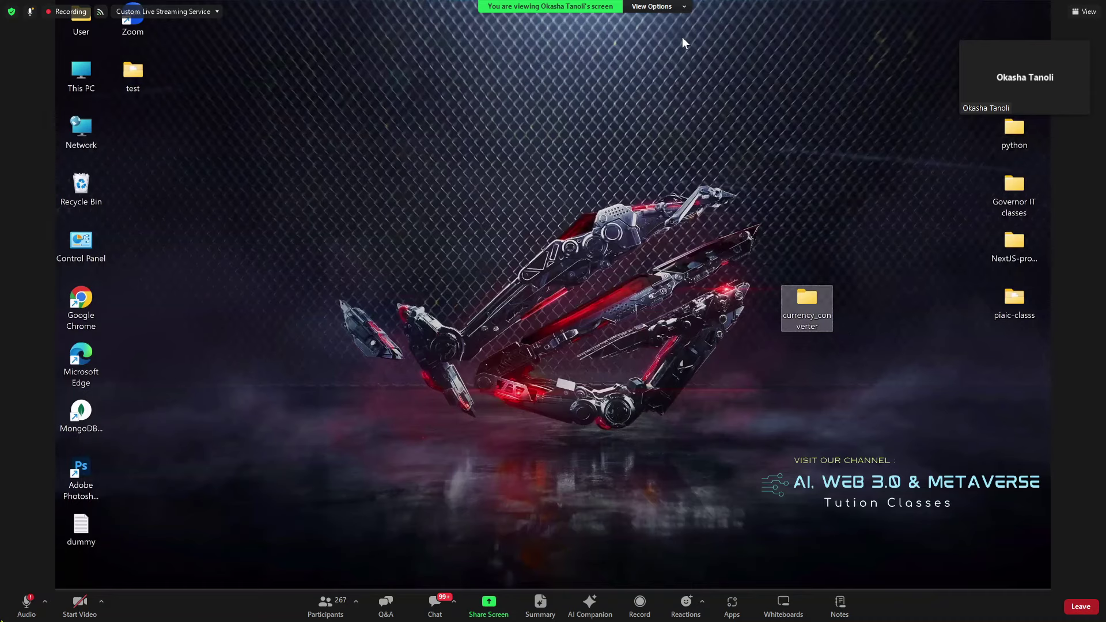
key(Return)
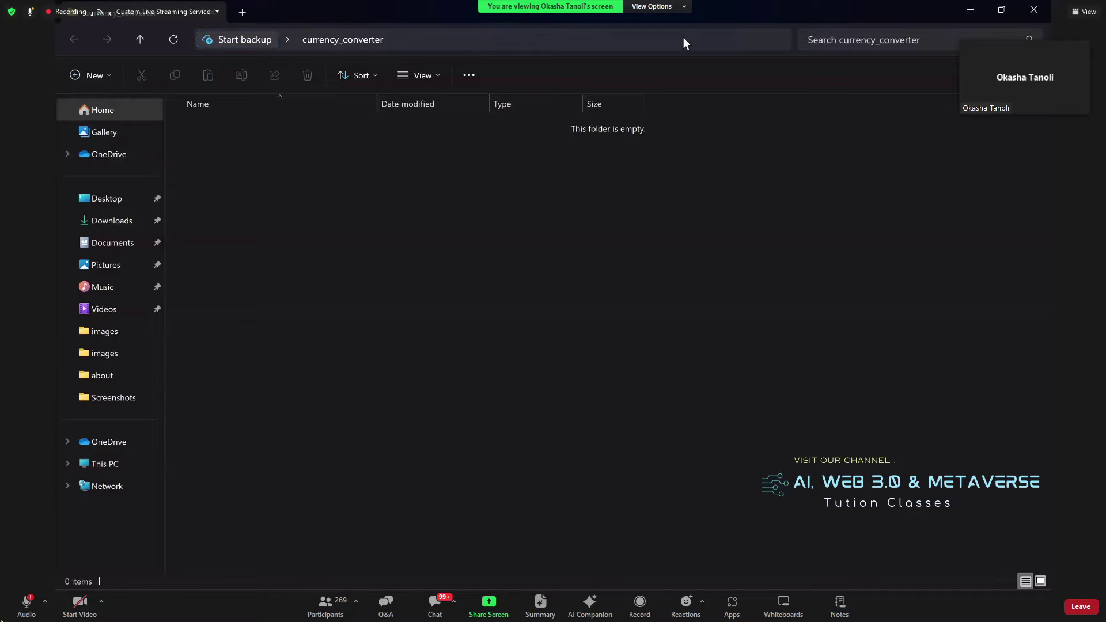
- Try launching a command prompt from the currency_converter folder's path with cmd
click(684, 39)
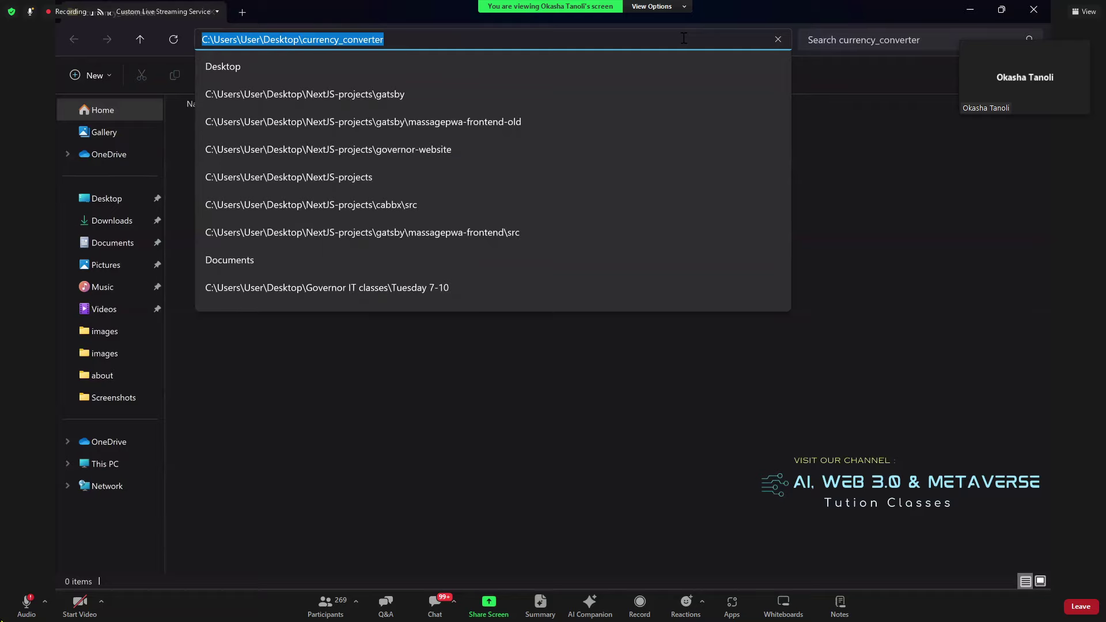
text(cmd)
key(Return)
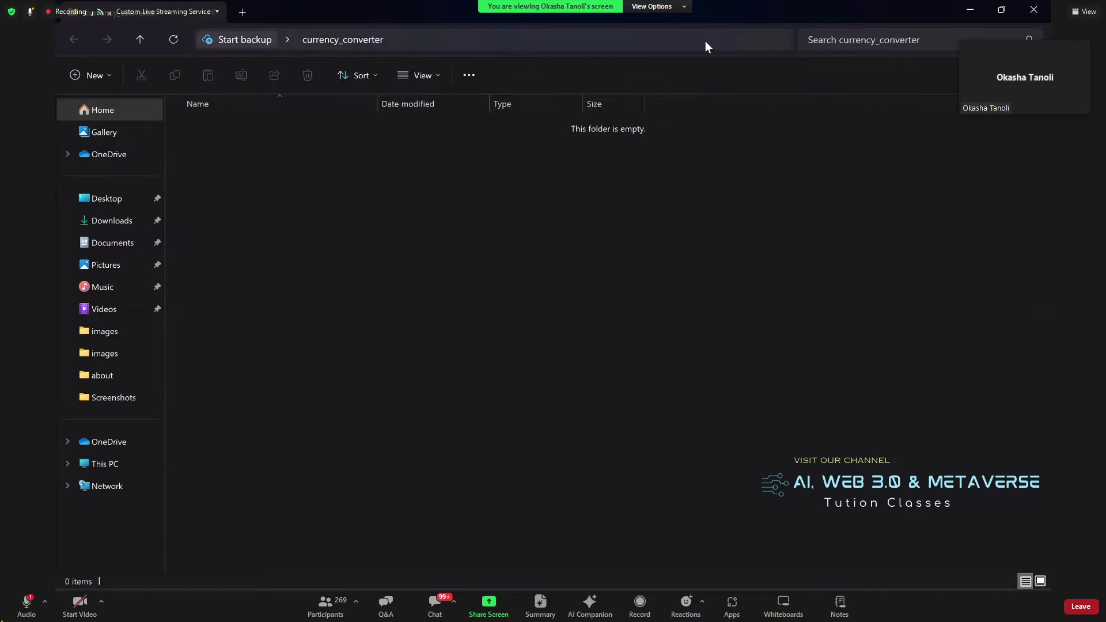
click(708, 40)
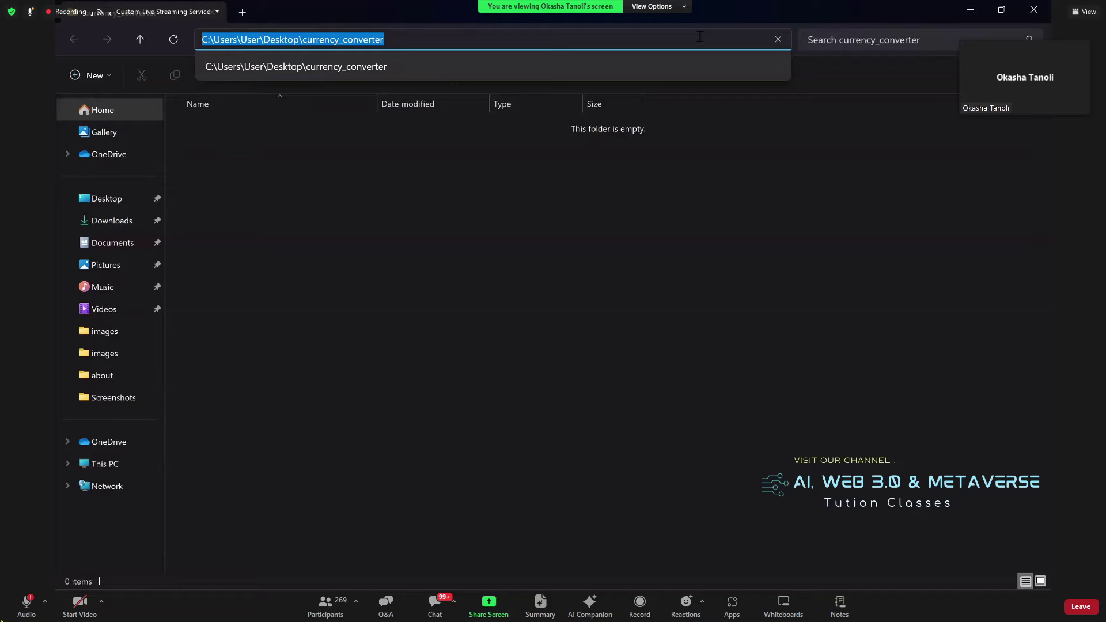
key(BackSpace)
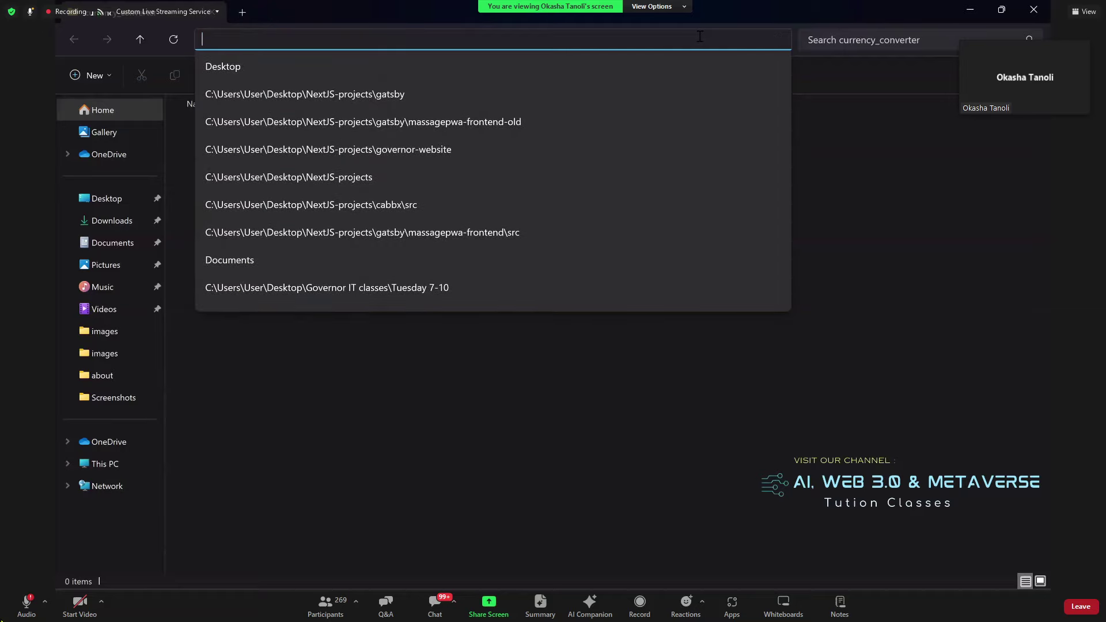
text(cmd)
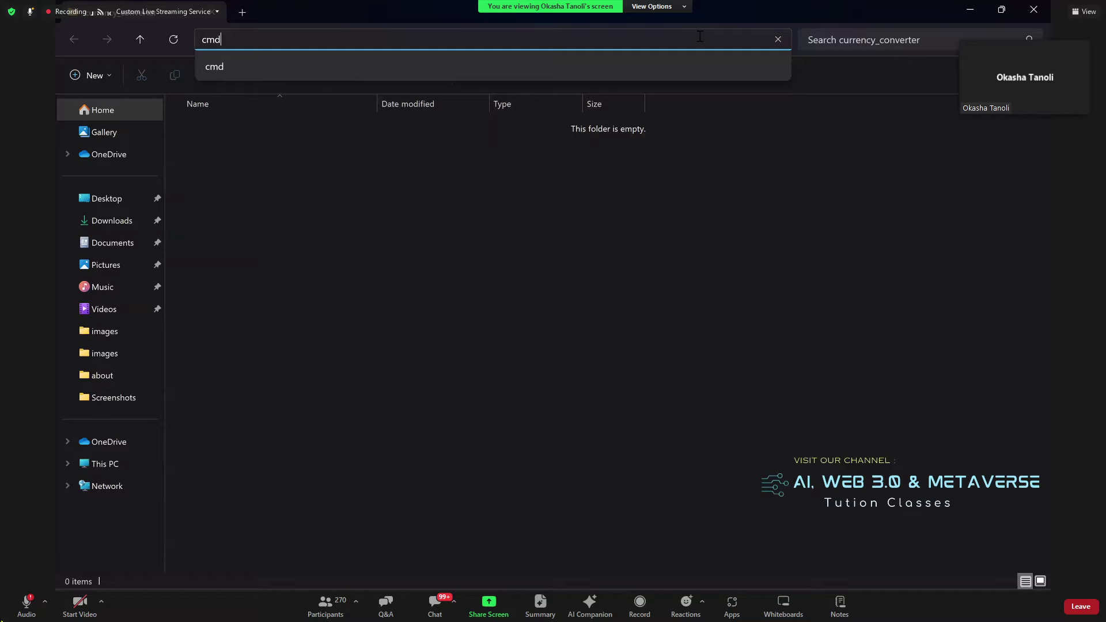
key(Return)
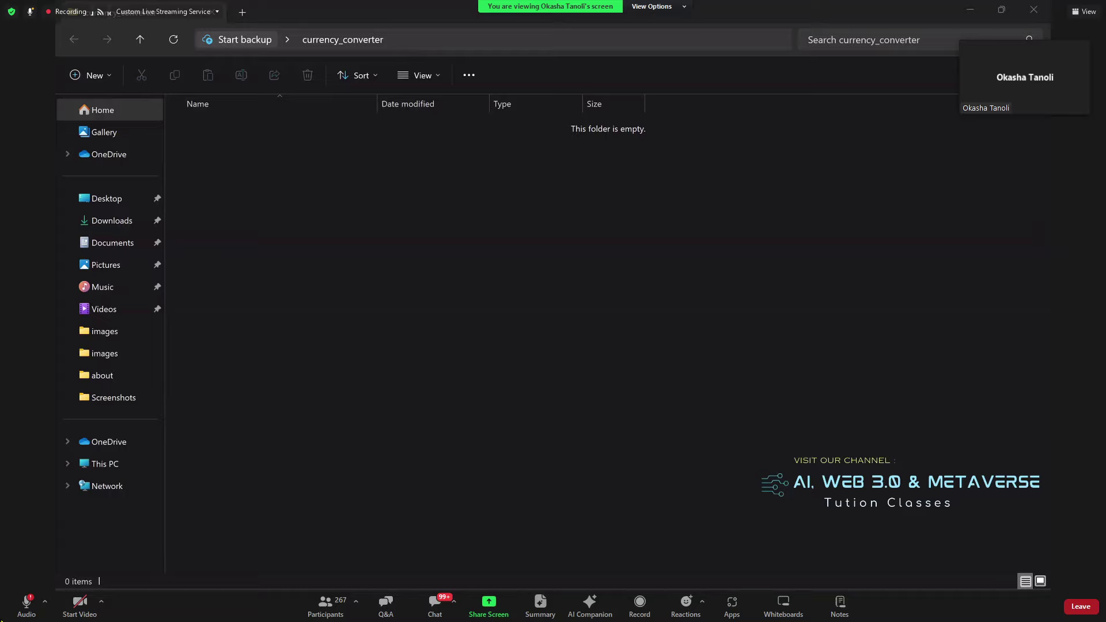
- Open a command prompt in the currency_converter folder using cmd and reposition its window slightly higher
click(655, 42)
key(BackSpace)
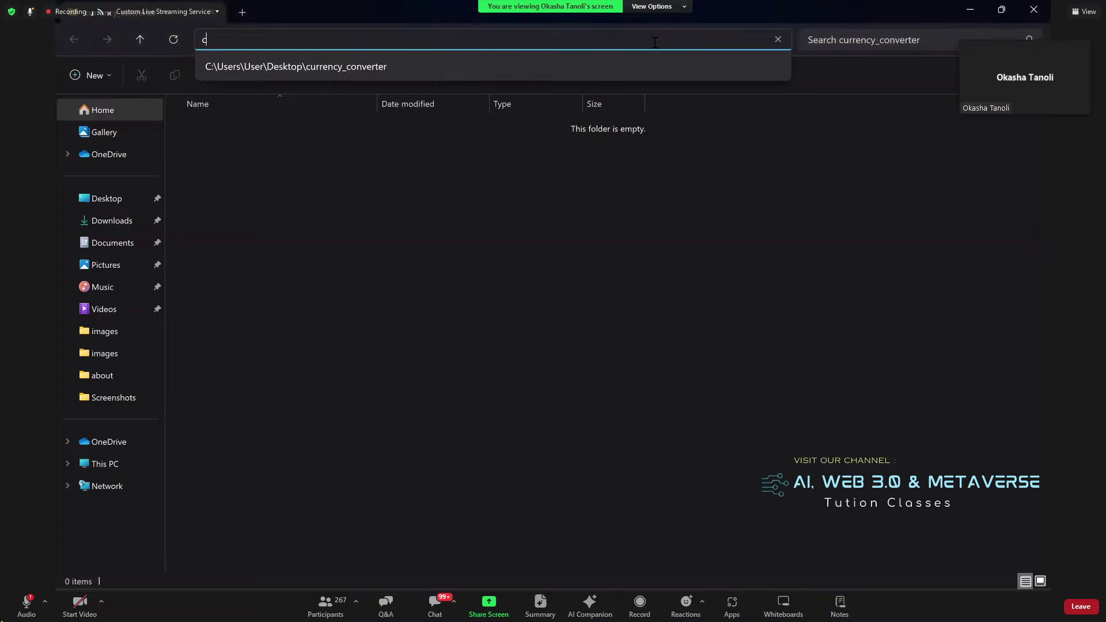
text(cmd)
key(Return)
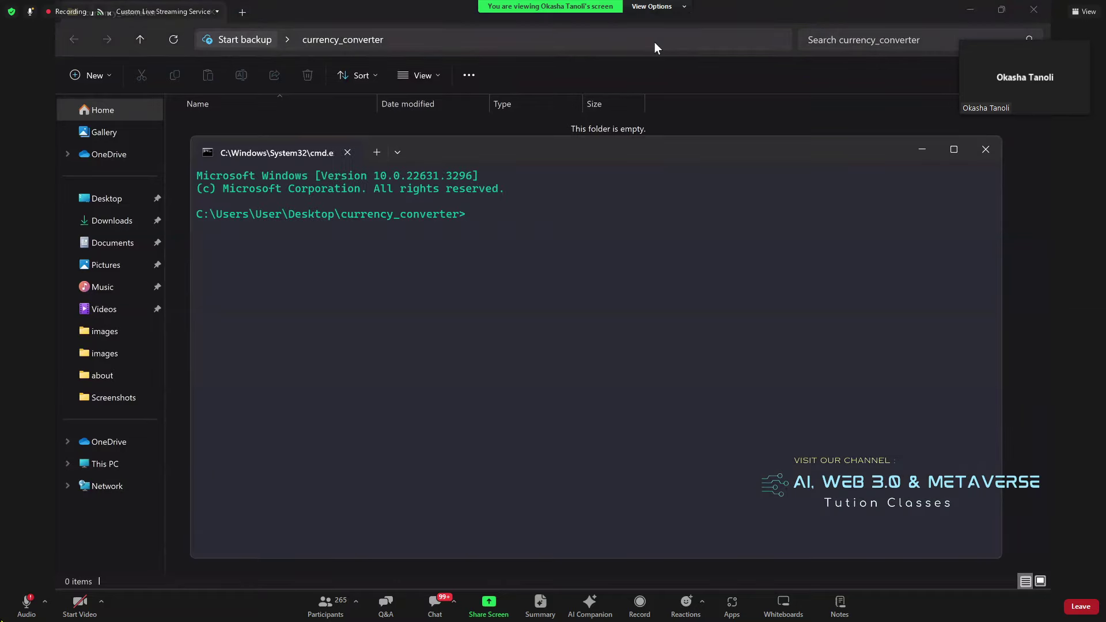
drag(550, 149, 541, 121)
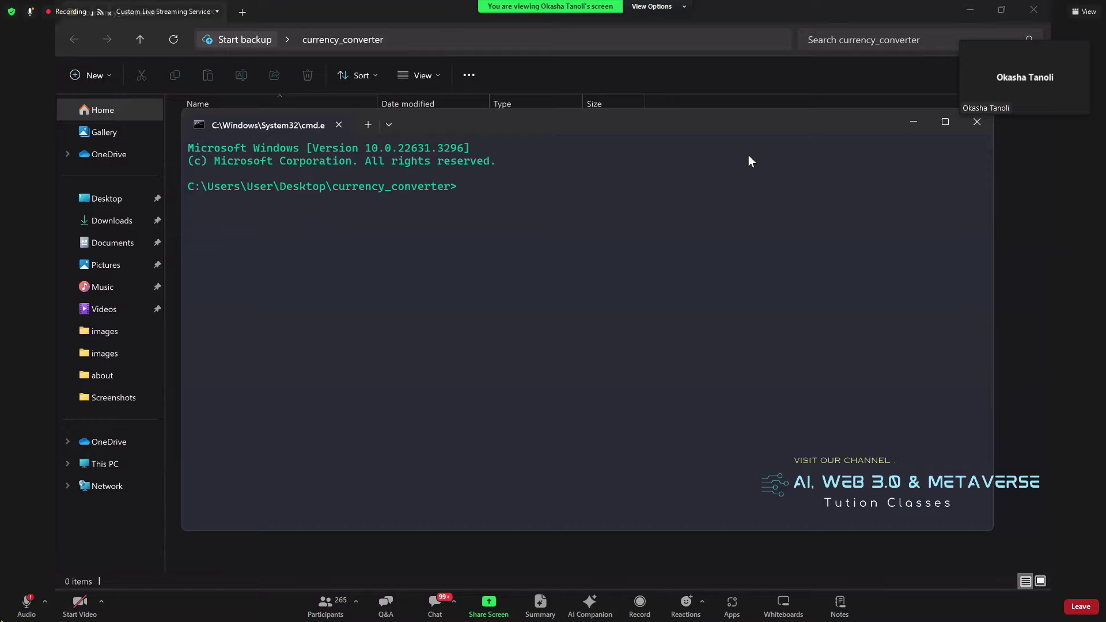
- Open the project folder in a maximized Visual Studio Code window with "code ." and close the Welcome page
text(code)
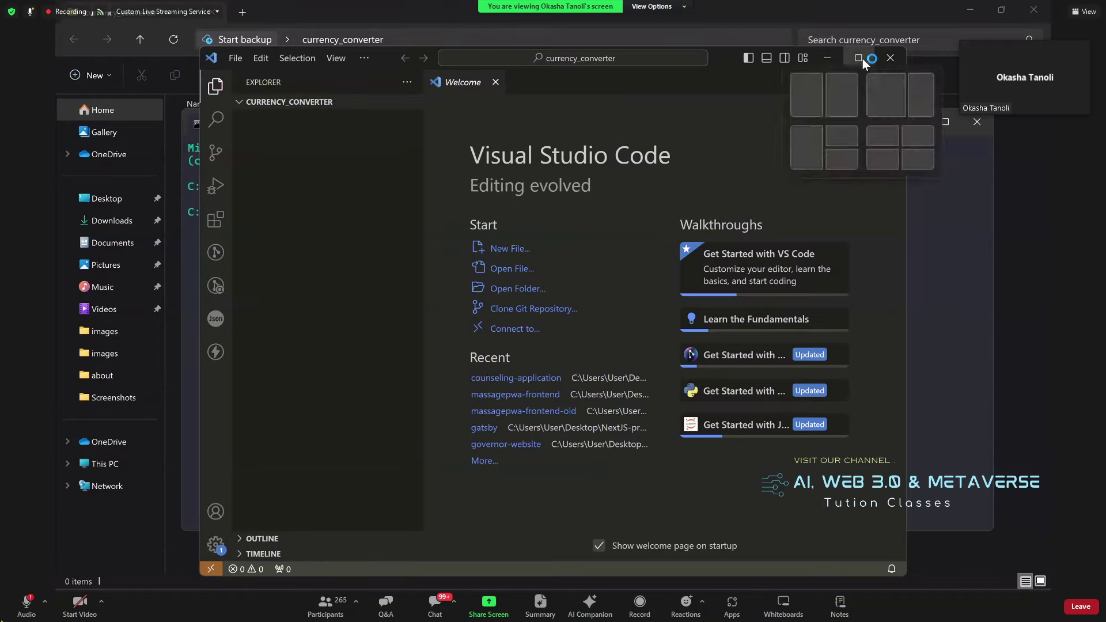
key(super+Up)
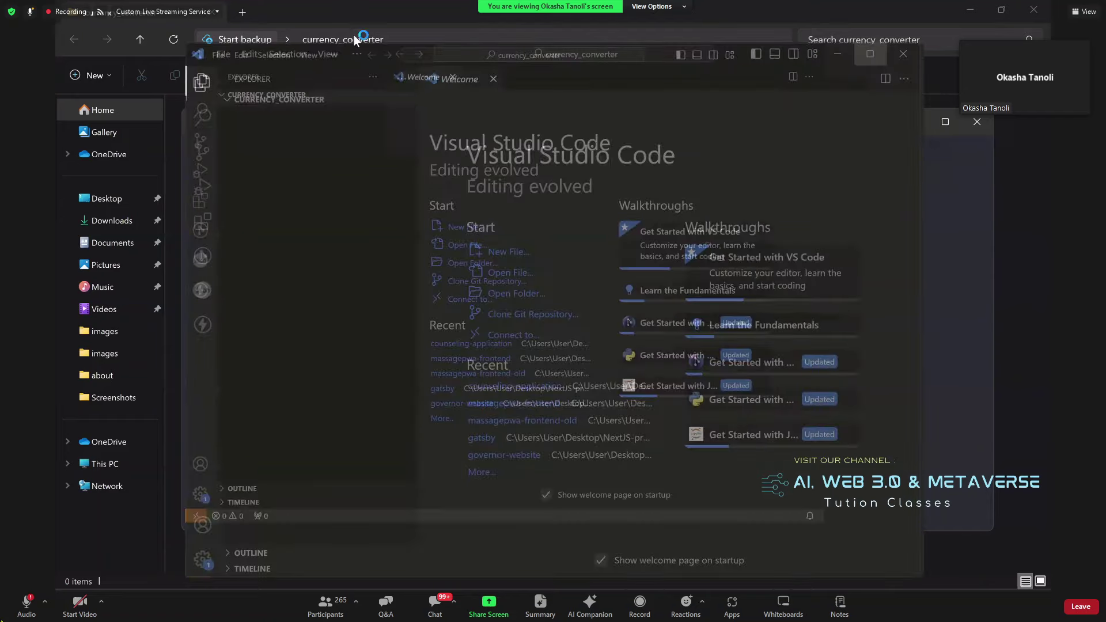
click(351, 36)
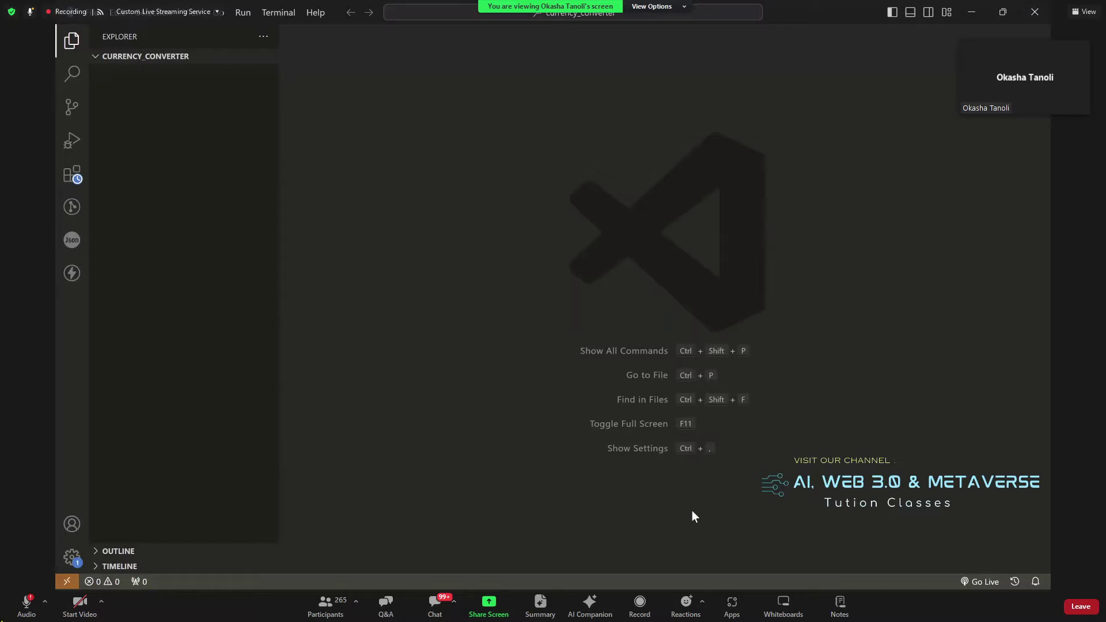
- Return to the project's command prompt and run "tsc --init" to generate the TypeScript configuration
mouse_move(752, 593)
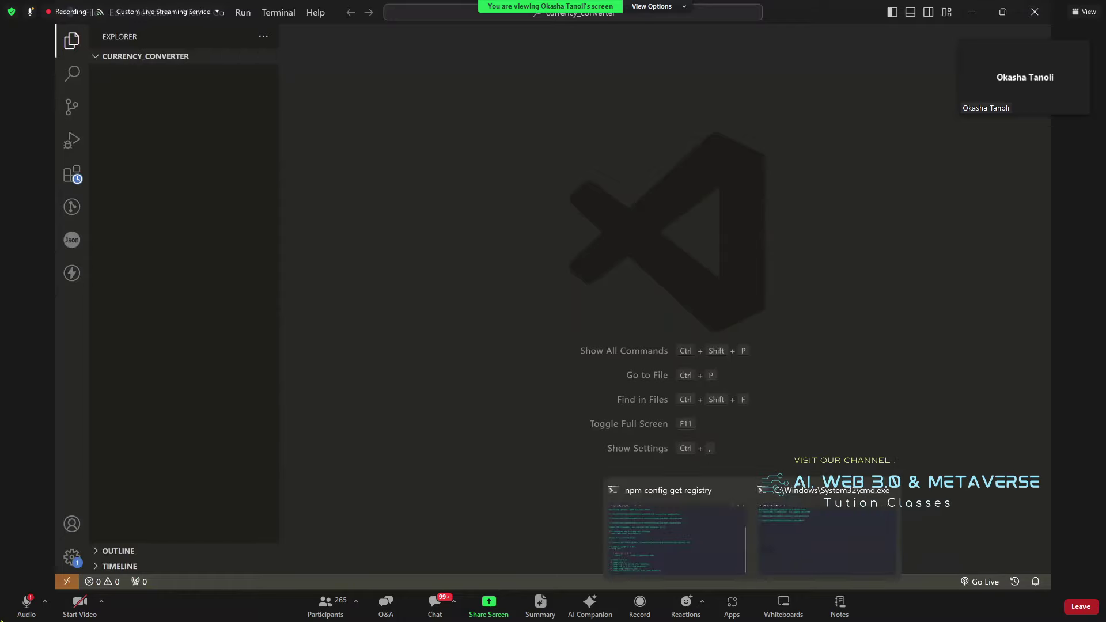
click(826, 530)
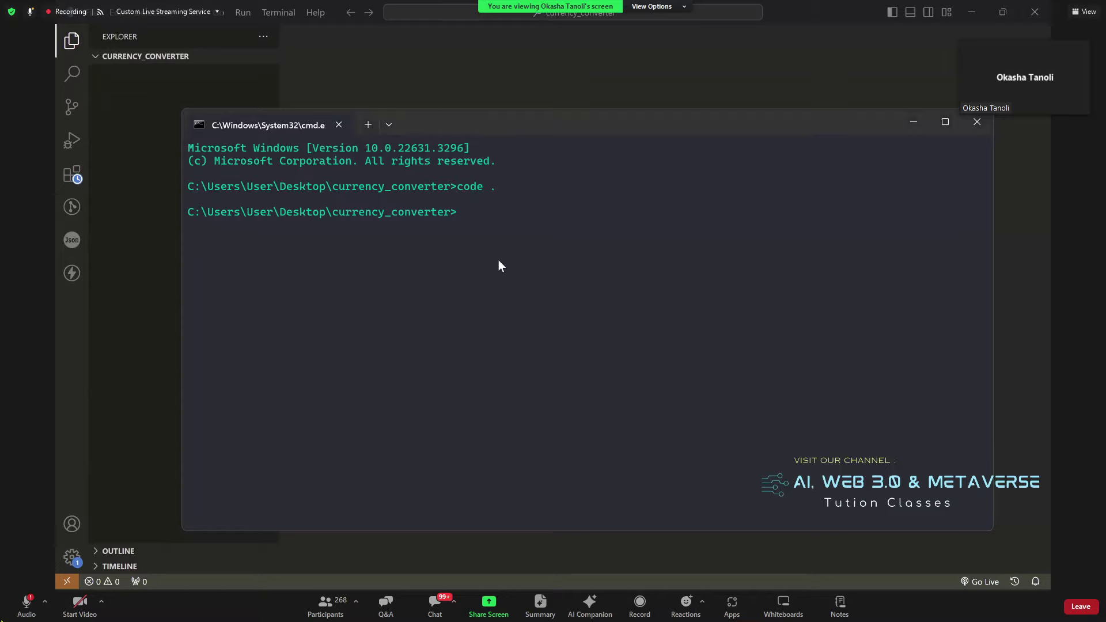
text(tsc --init)
key(Return)
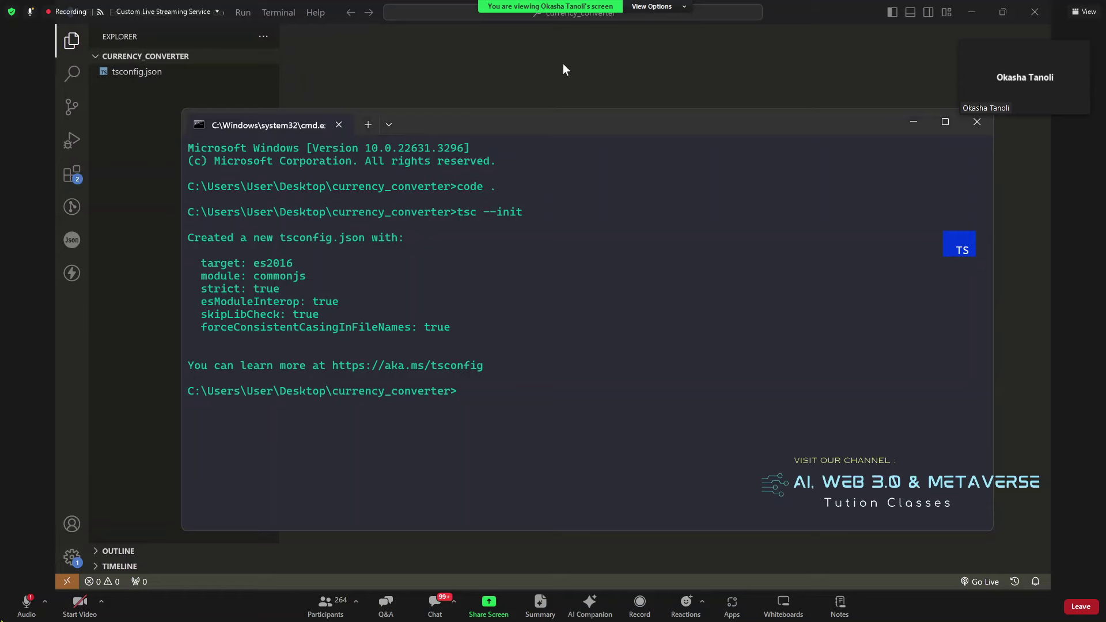
key(super+Tab)
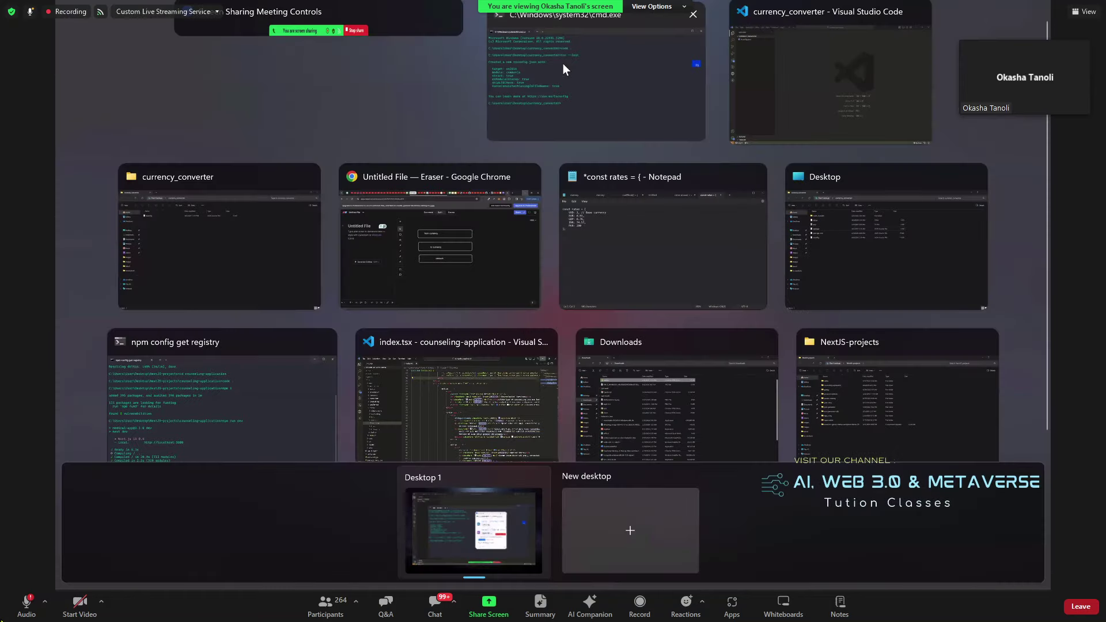
click(562, 63)
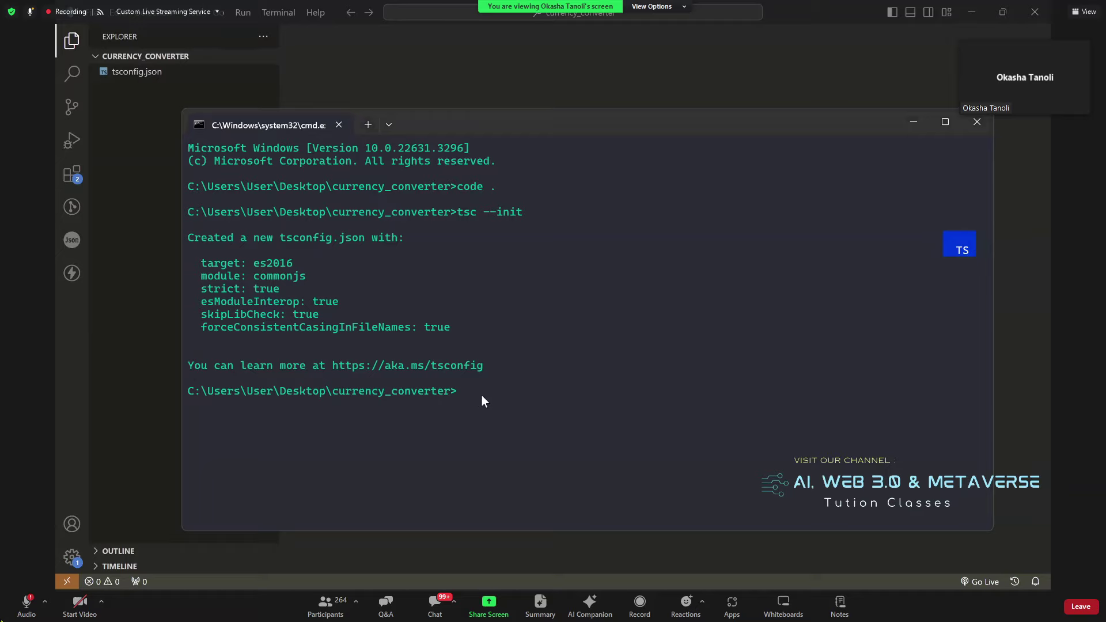
text(npm init)
key(Return)
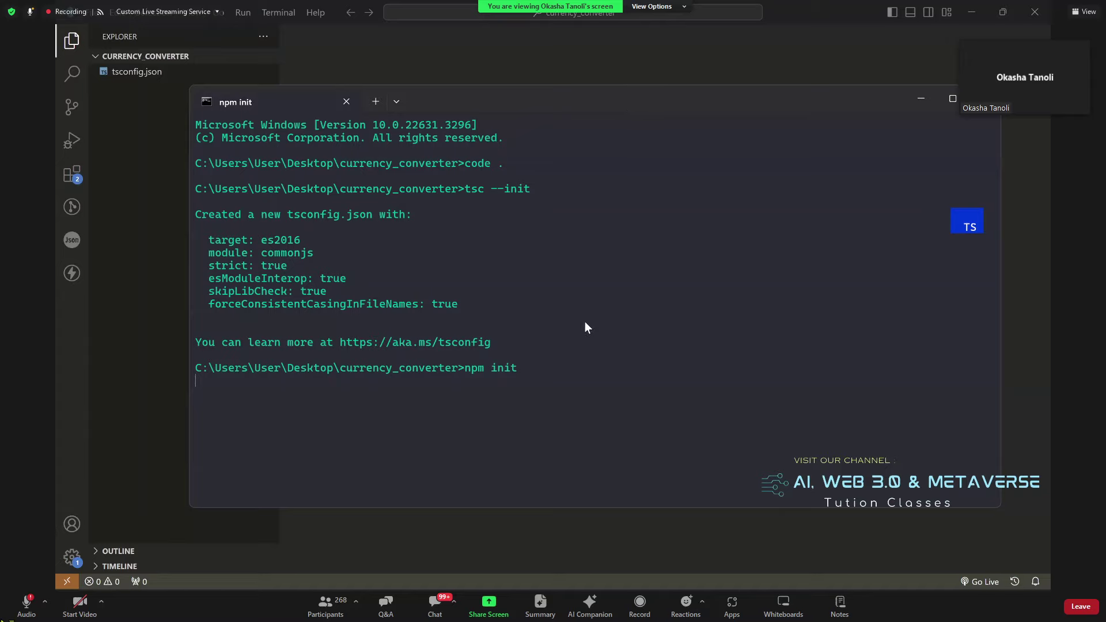
key(ctrl+c)
key(ctrl+c)
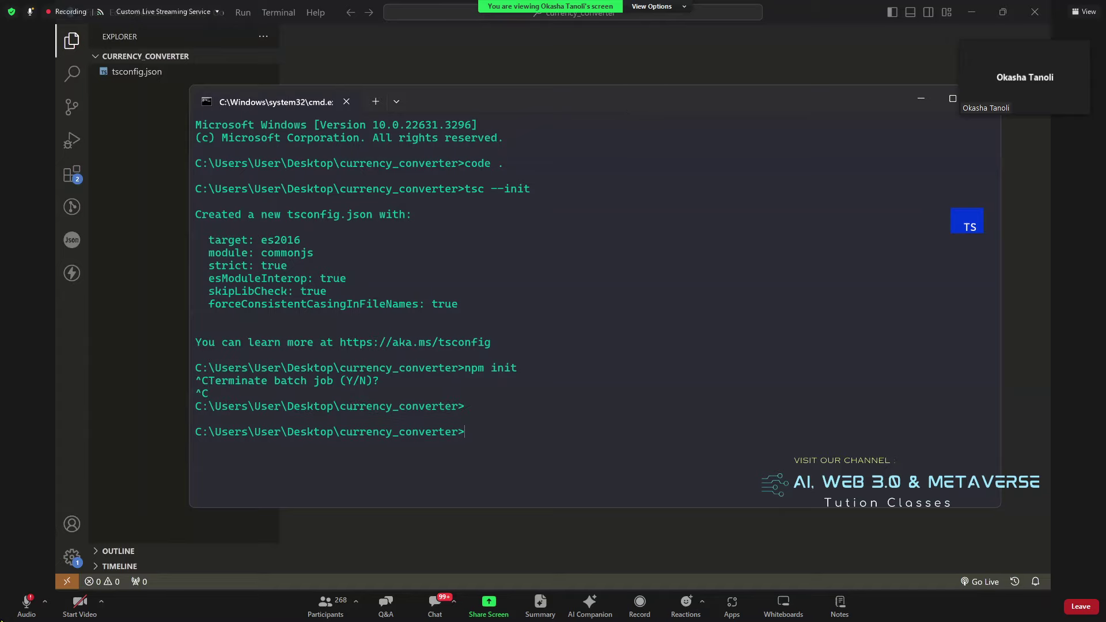
- Run "npm init" in the project folder and accept the default for every field from package name through license
key(Up)
key(Return)
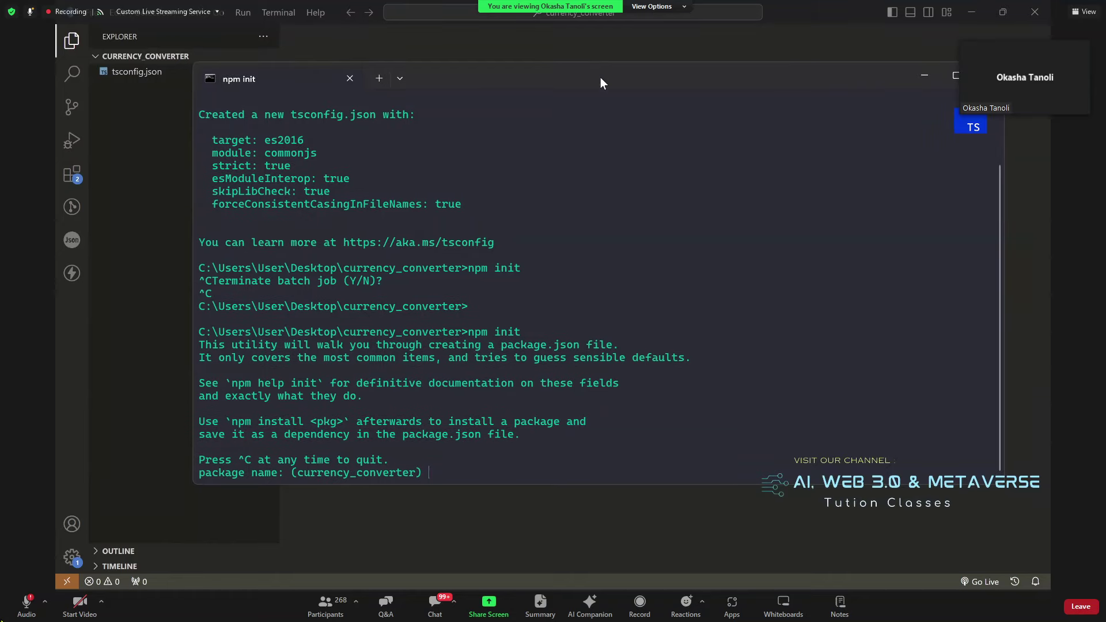
key(Return)
key(Return)
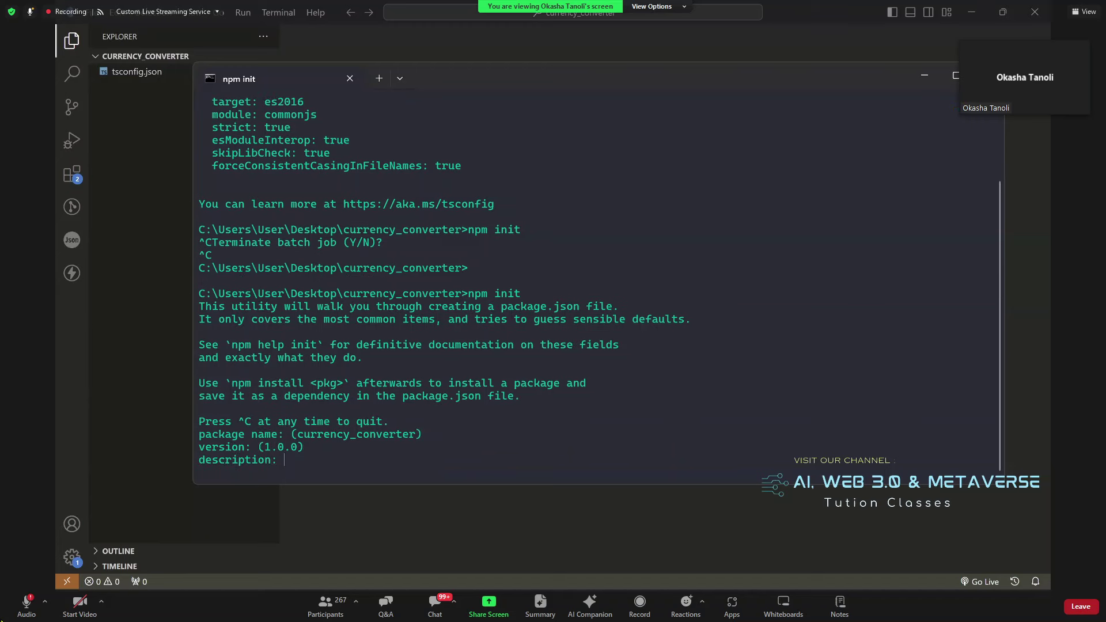
key(Return)
key(Return)
key(Return)
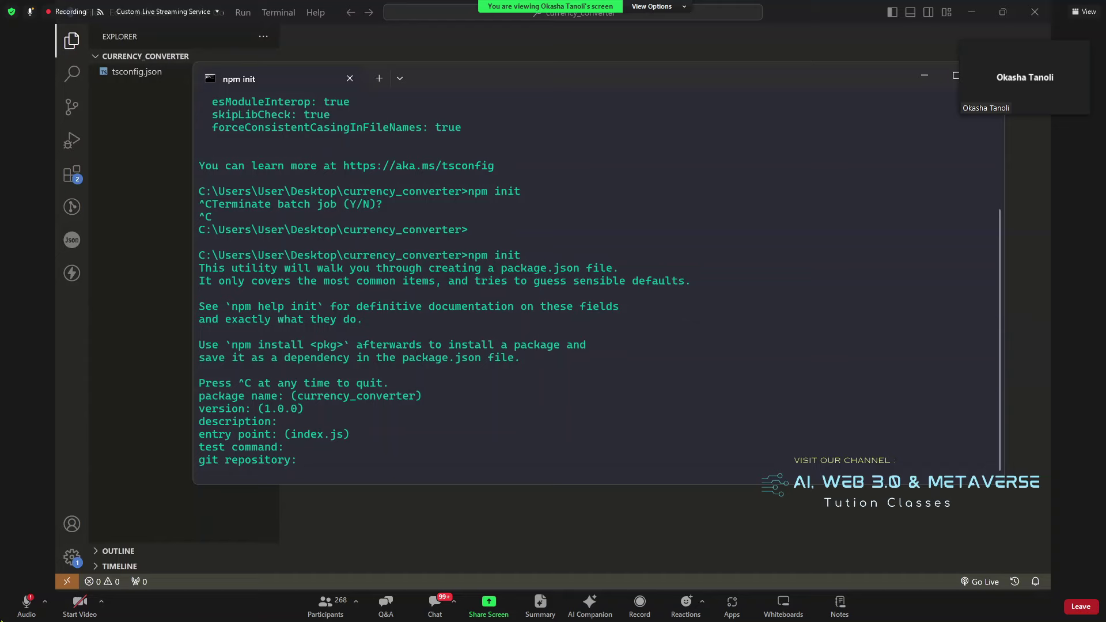
key(Return)
key(Return)
key(Return)
key(Return)
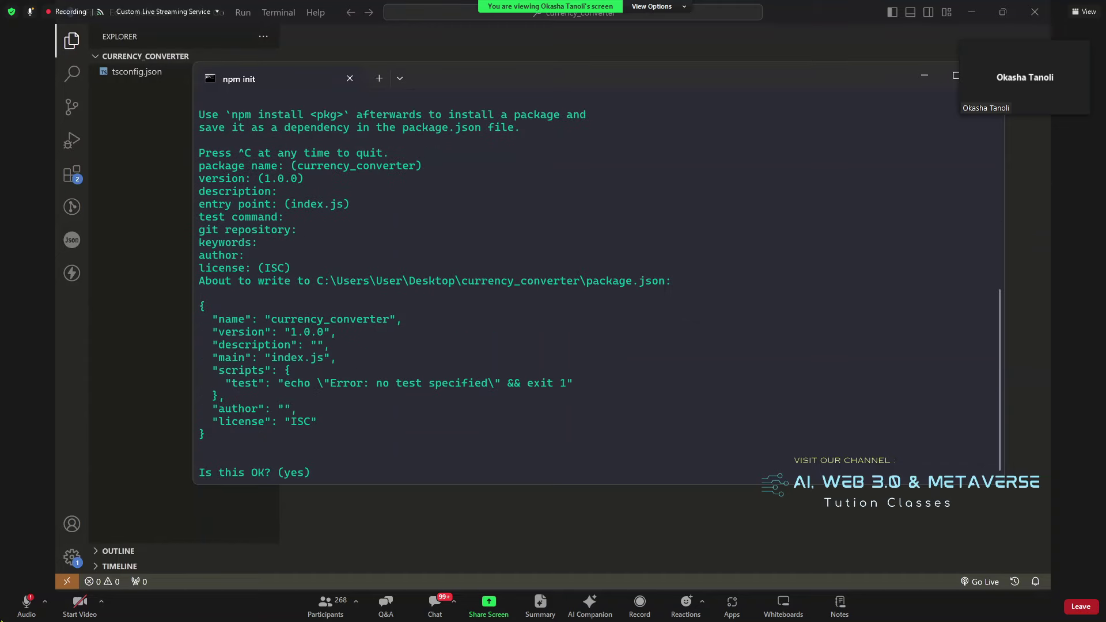